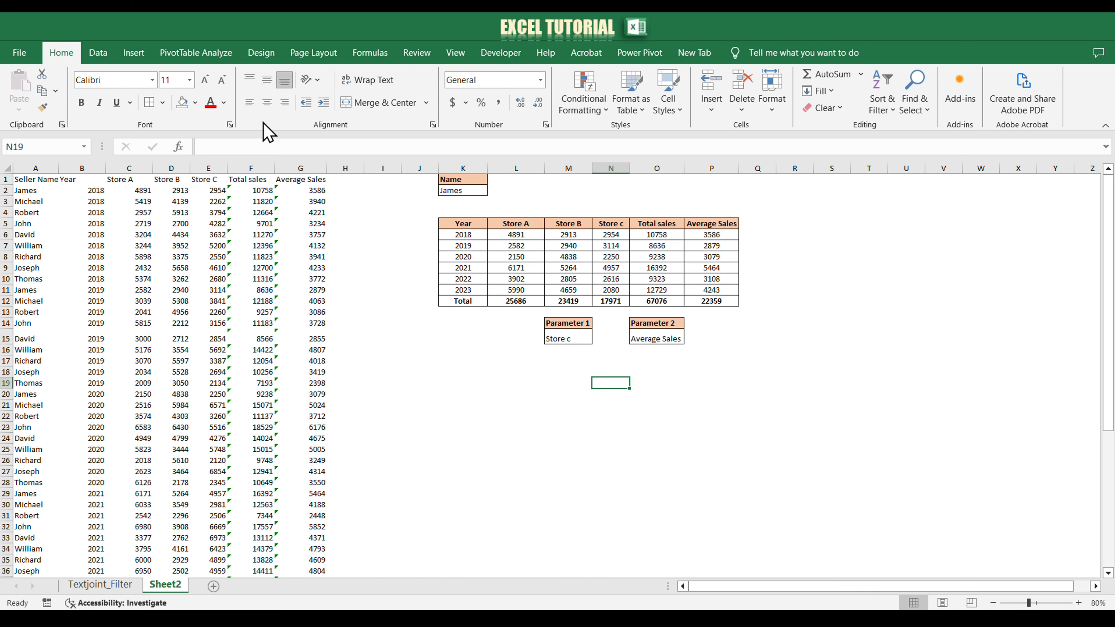
Step: Insert an empty clustered column chart and place it just below the Parameter 1 and Parameter 2 cells
left_click(134, 52)
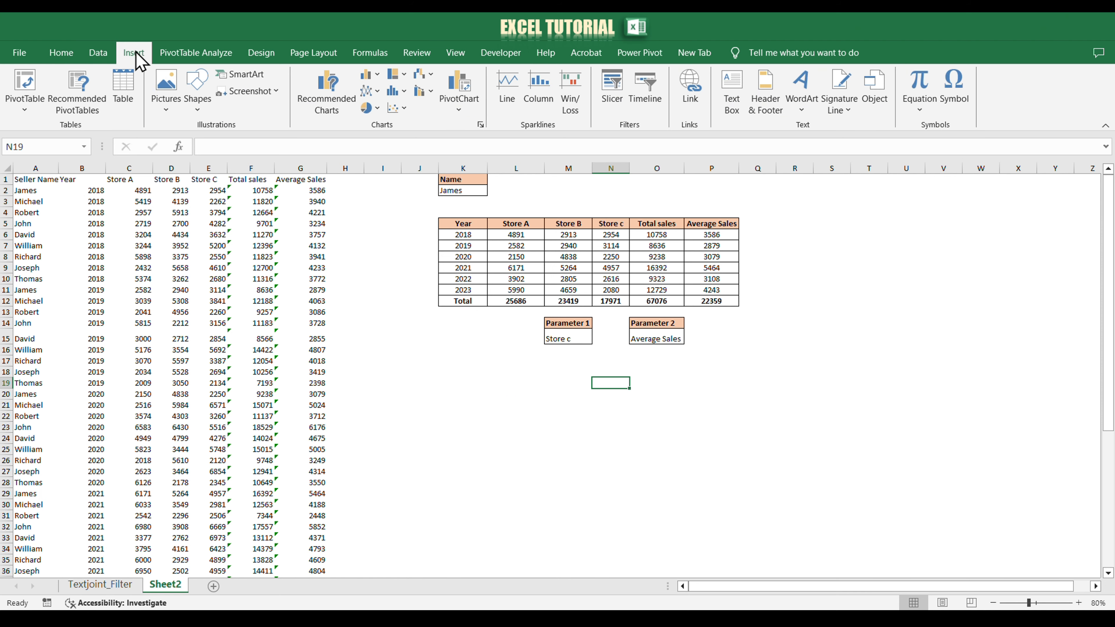
left_click(378, 76)
left_click(378, 120)
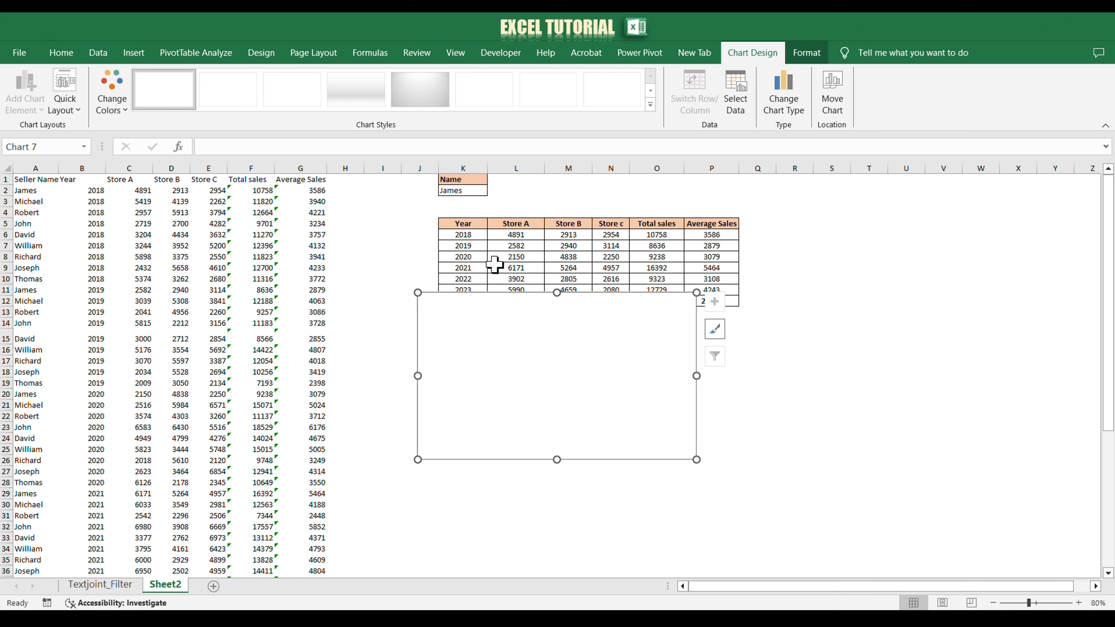
left_click_drag(518, 328, 545, 394)
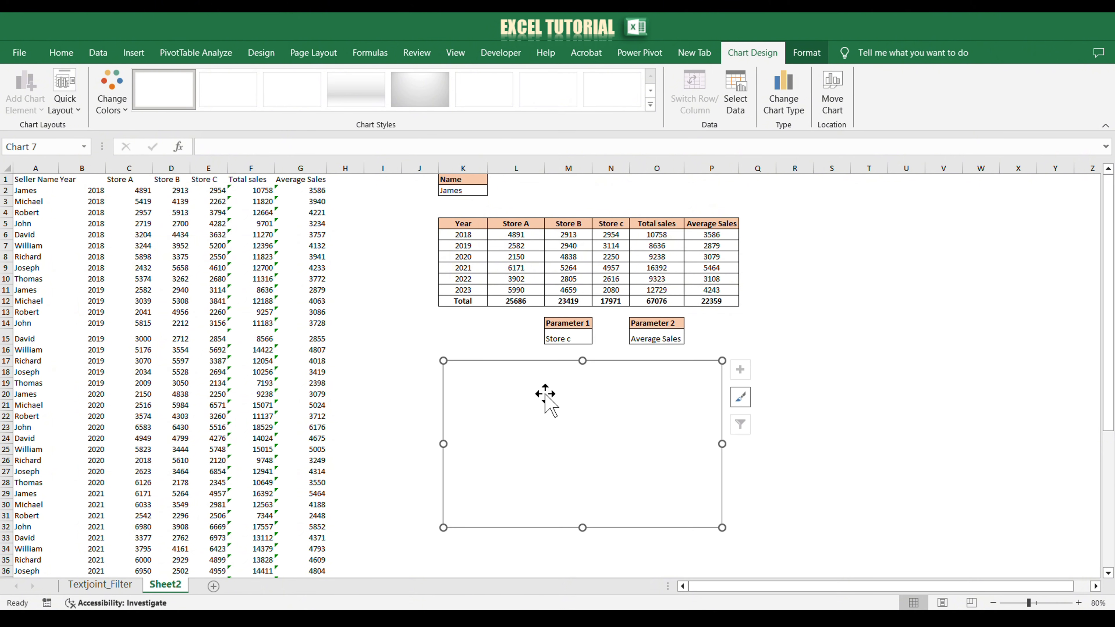
Step: Add a chart data series with its name linked to cell M15 and its values from L6:L11
right_click(584, 432)
left_click(632, 250)
type("=")
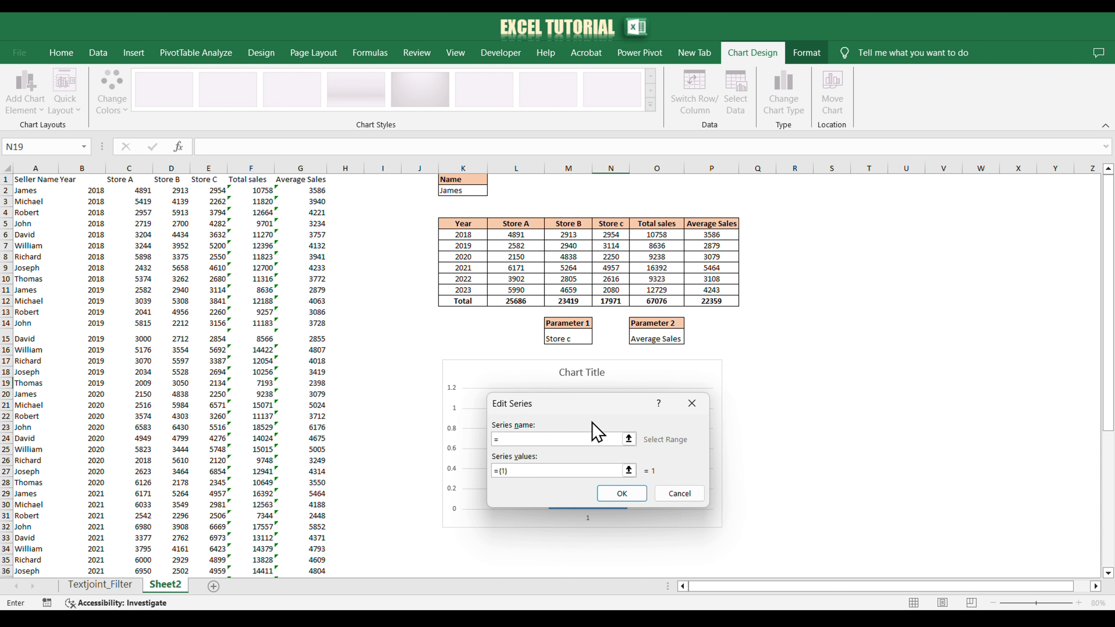
left_click(574, 339)
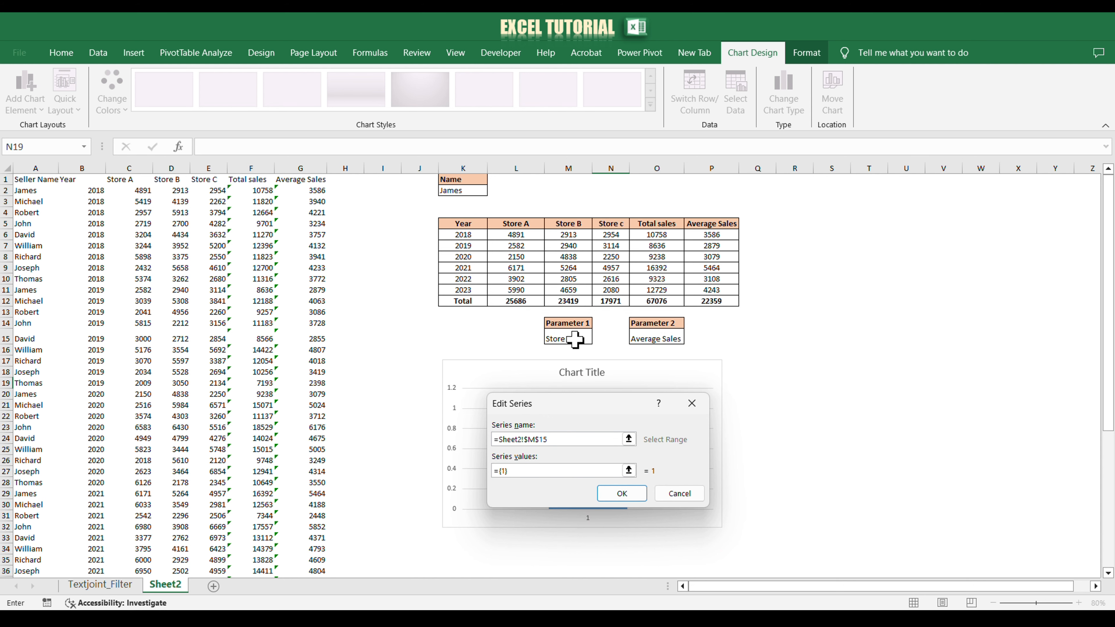
left_click(529, 470)
key("BackSpace")
key("BackSpace")
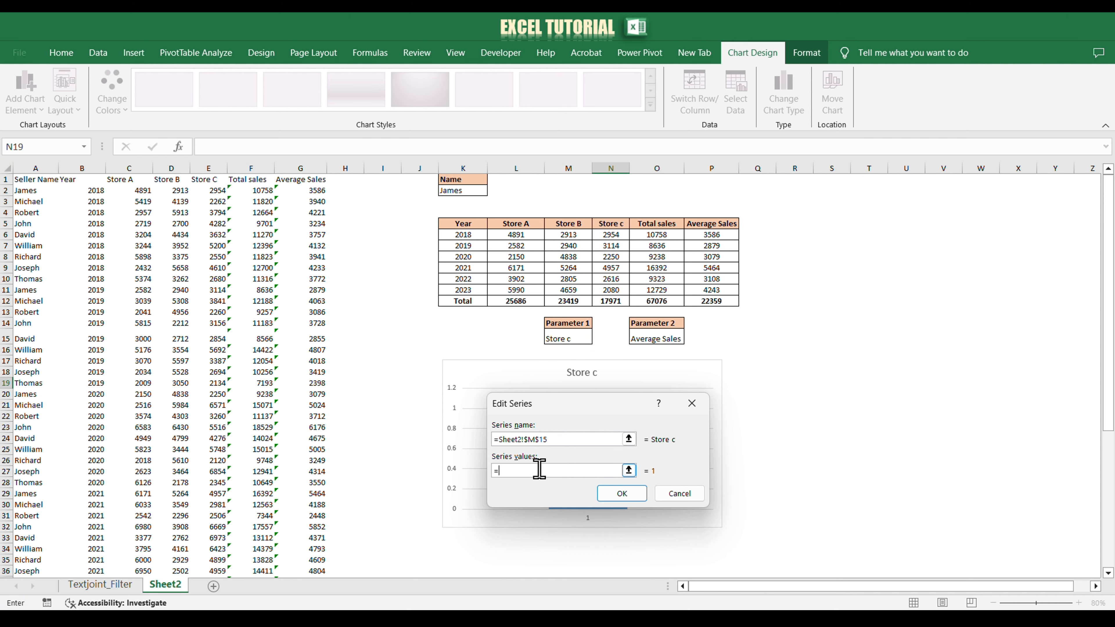
left_click(515, 235)
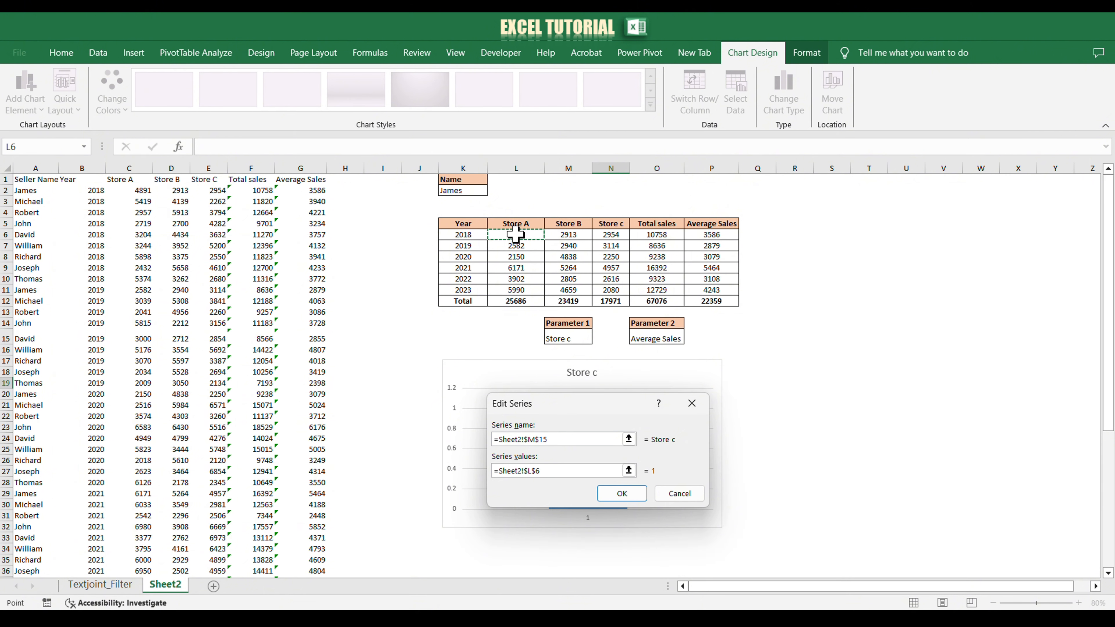
left_click_drag(516, 235, 520, 288)
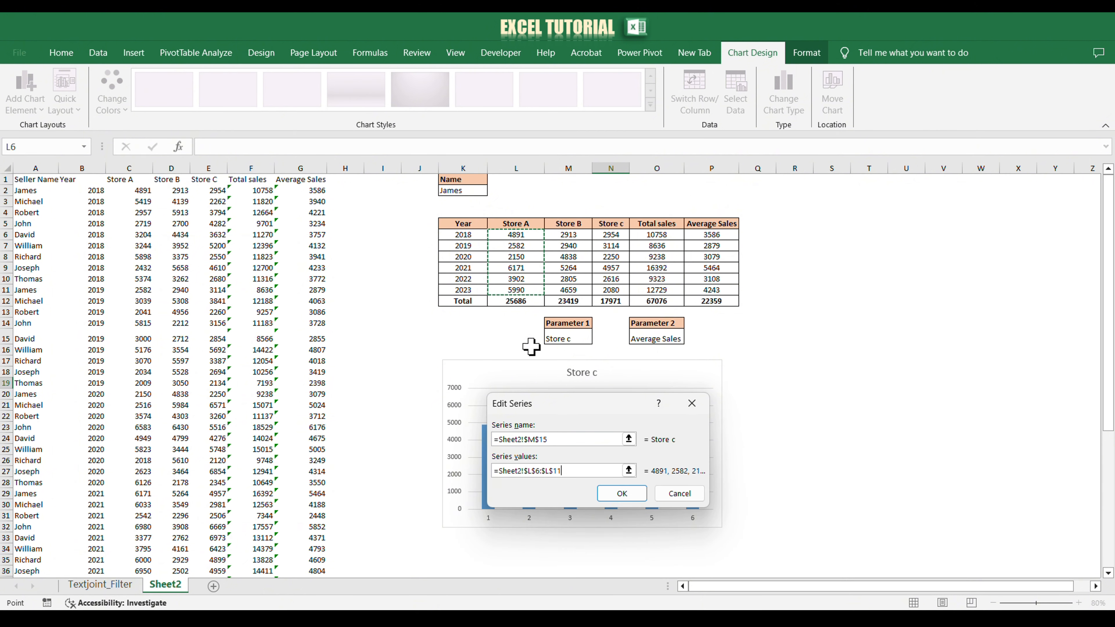
left_click(609, 496)
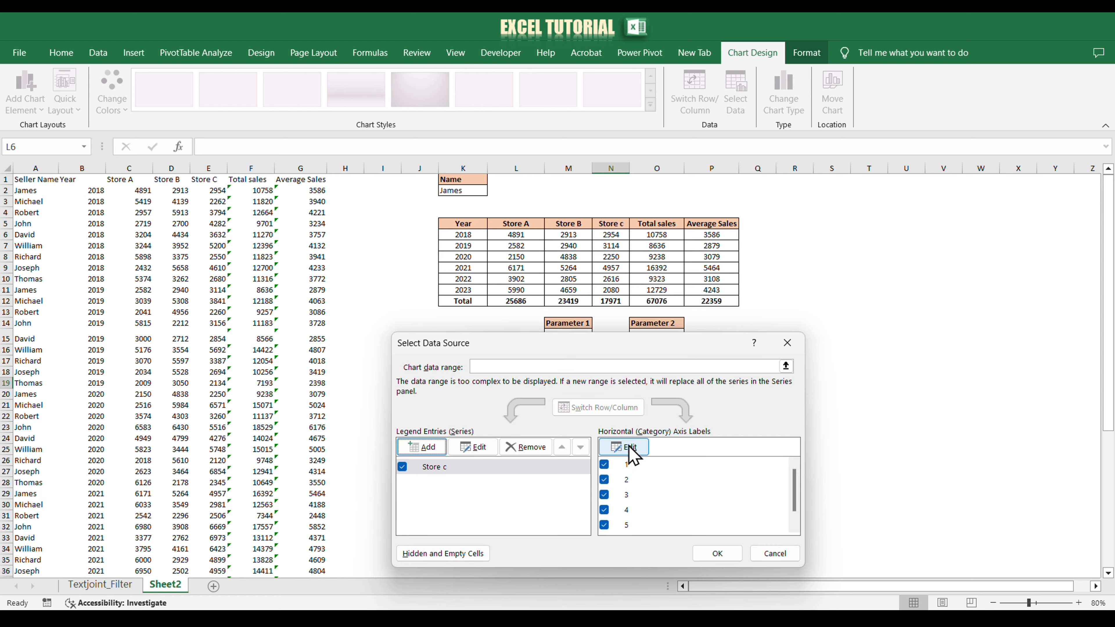
Step: Set the chart's horizontal axis labels to the years in K6:K11 and apply the data source
left_click(629, 449)
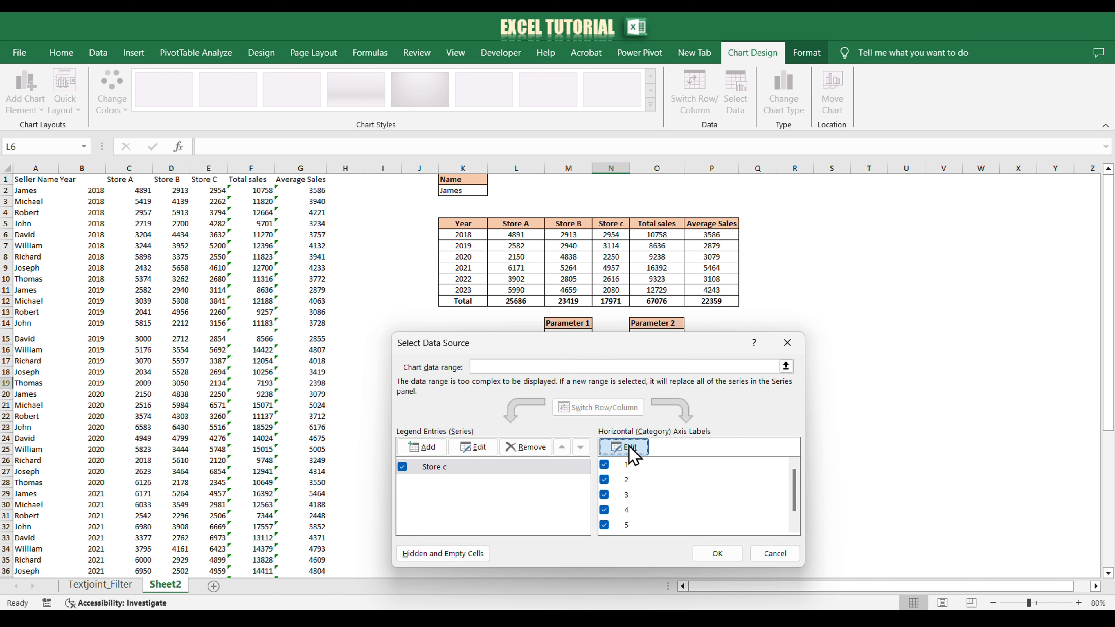
type("=")
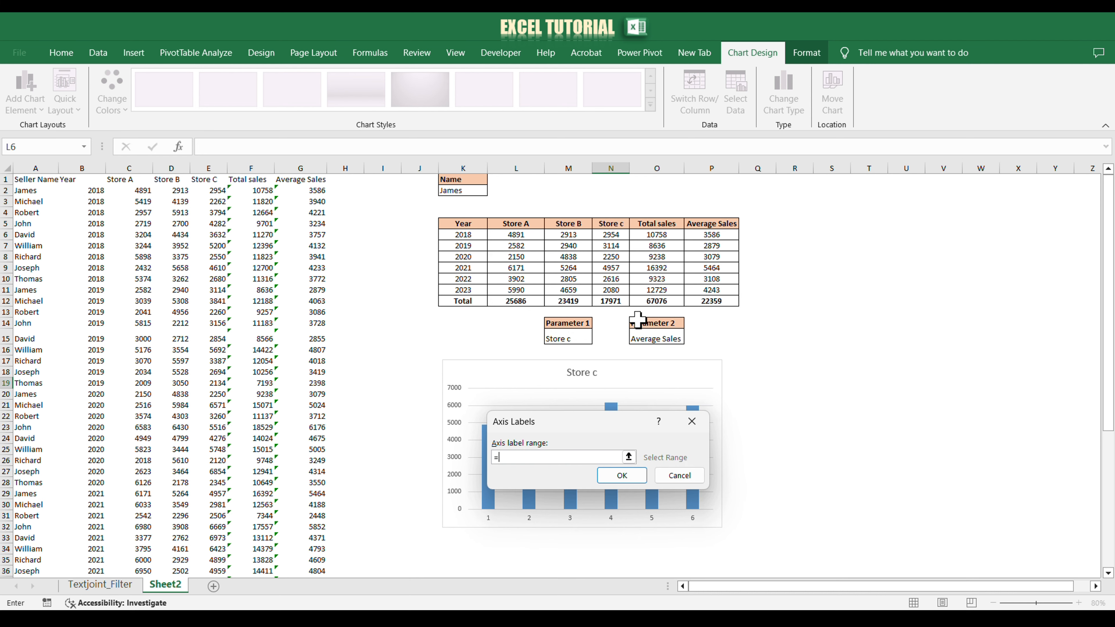
left_click_drag(463, 237, 463, 291)
left_click(621, 475)
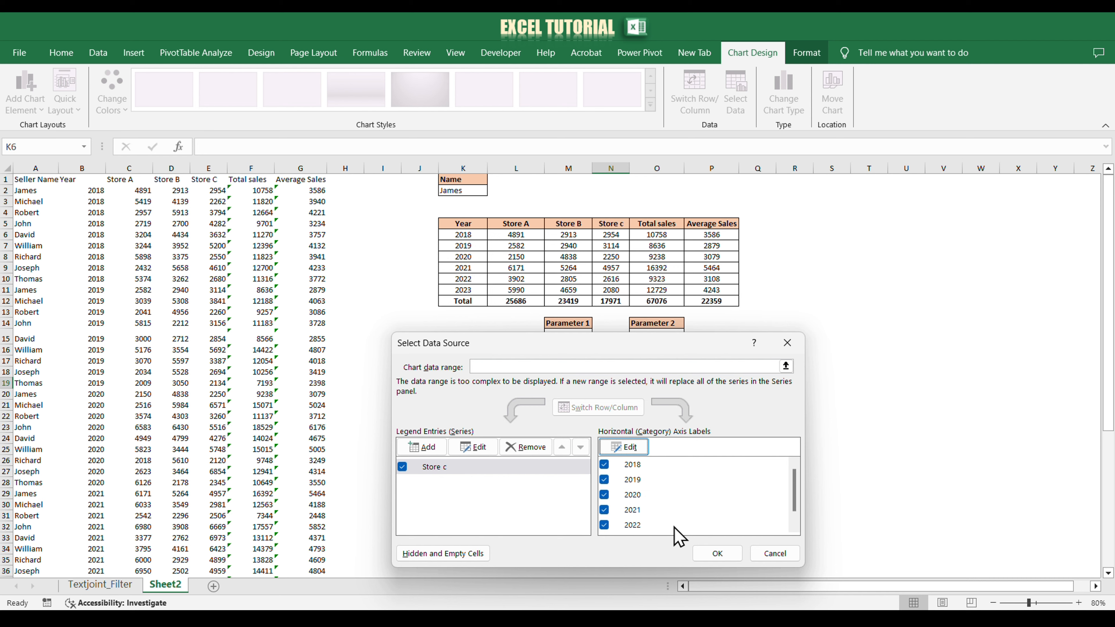
left_click(713, 554)
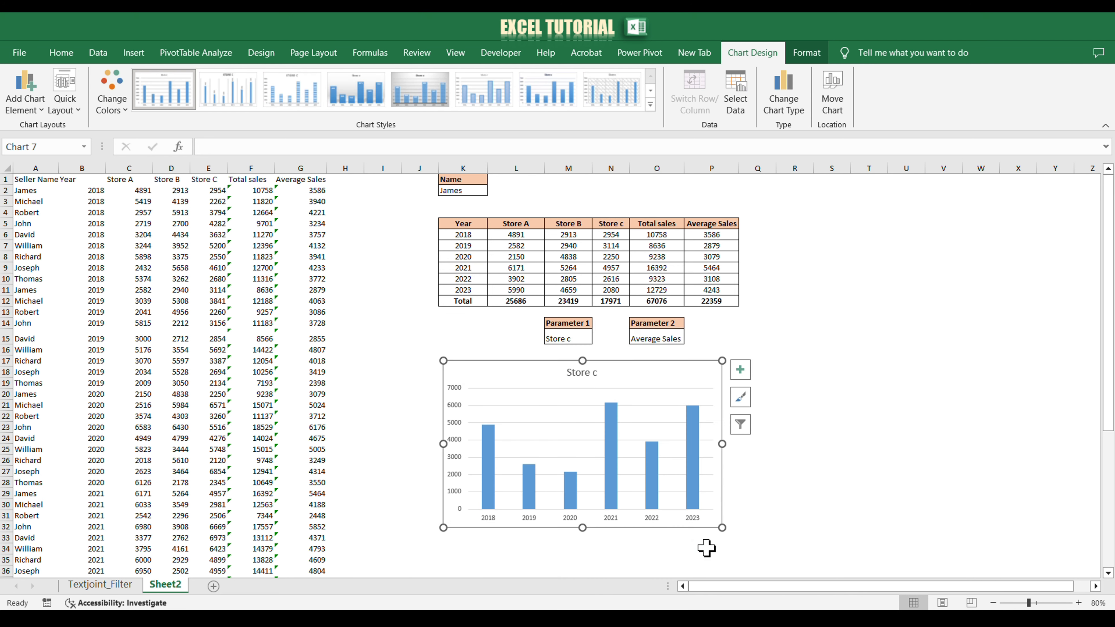
Step: Add a second chart series with its name linked to cell O15 and its values from P6:P11
right_click(587, 402)
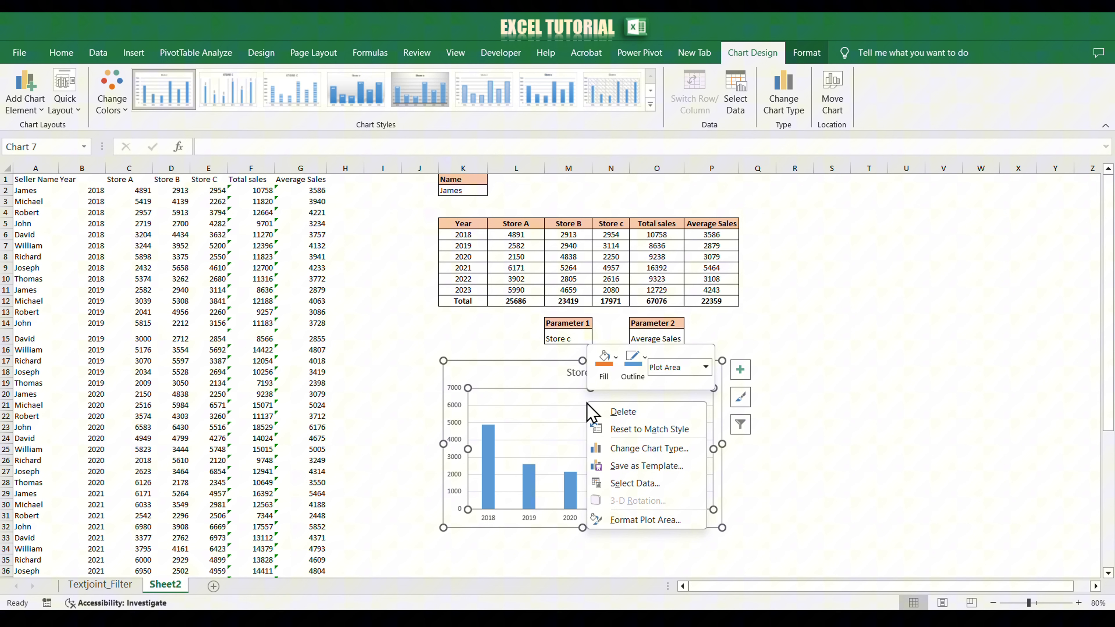
left_click(623, 478)
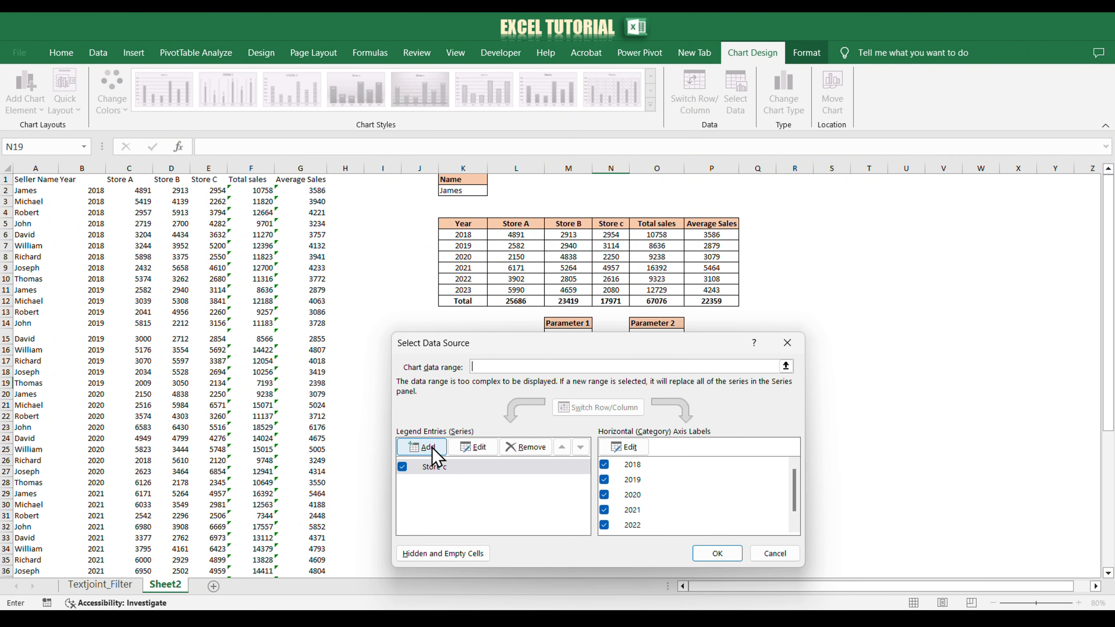
left_click(426, 446)
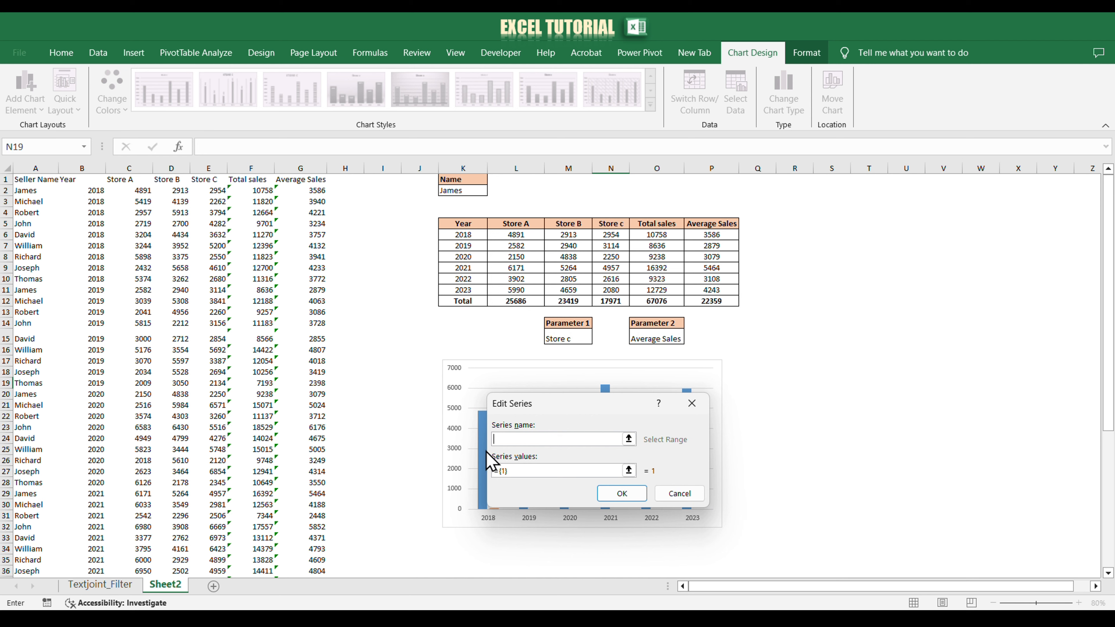
type("=")
left_click(641, 339)
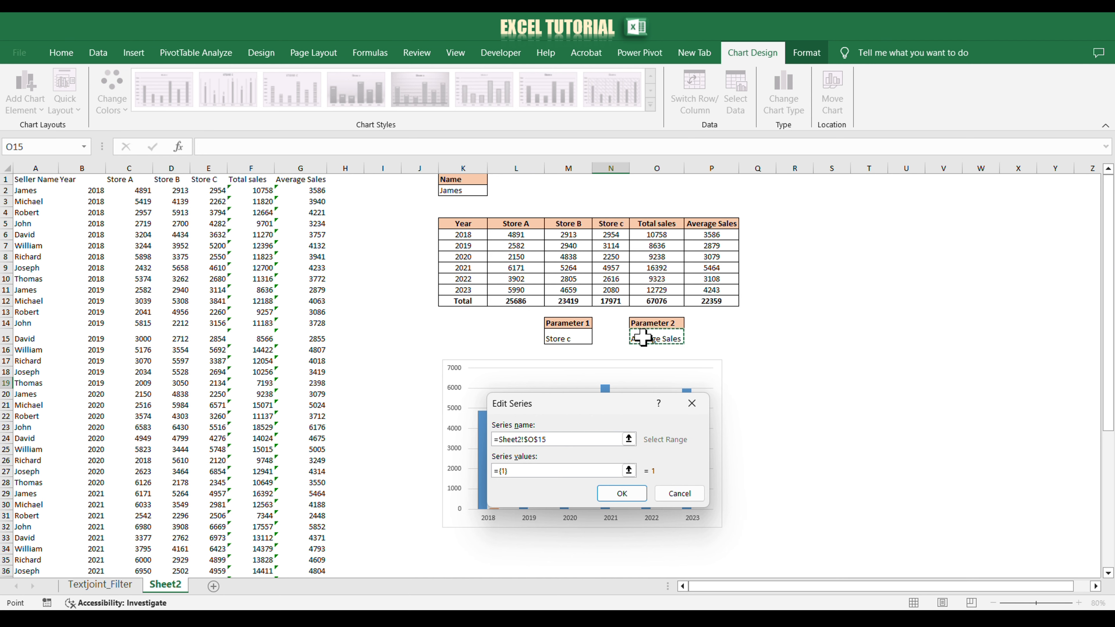
left_click(543, 471)
key("BackSpace")
key("BackSpace")
key("BackSpace")
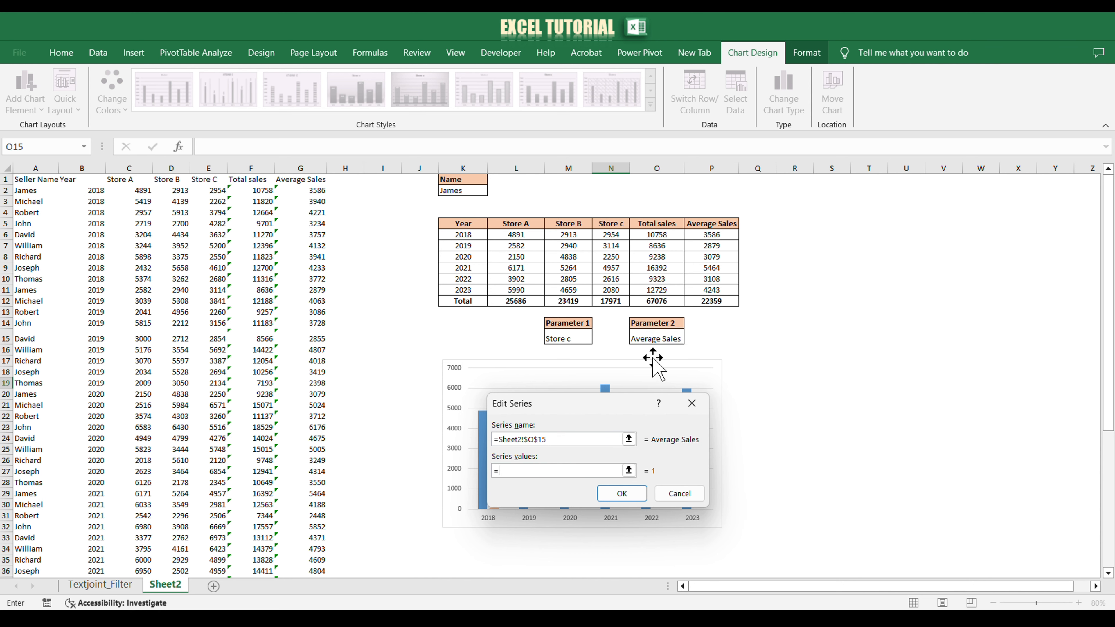
left_click_drag(710, 236, 711, 291)
left_click(634, 489)
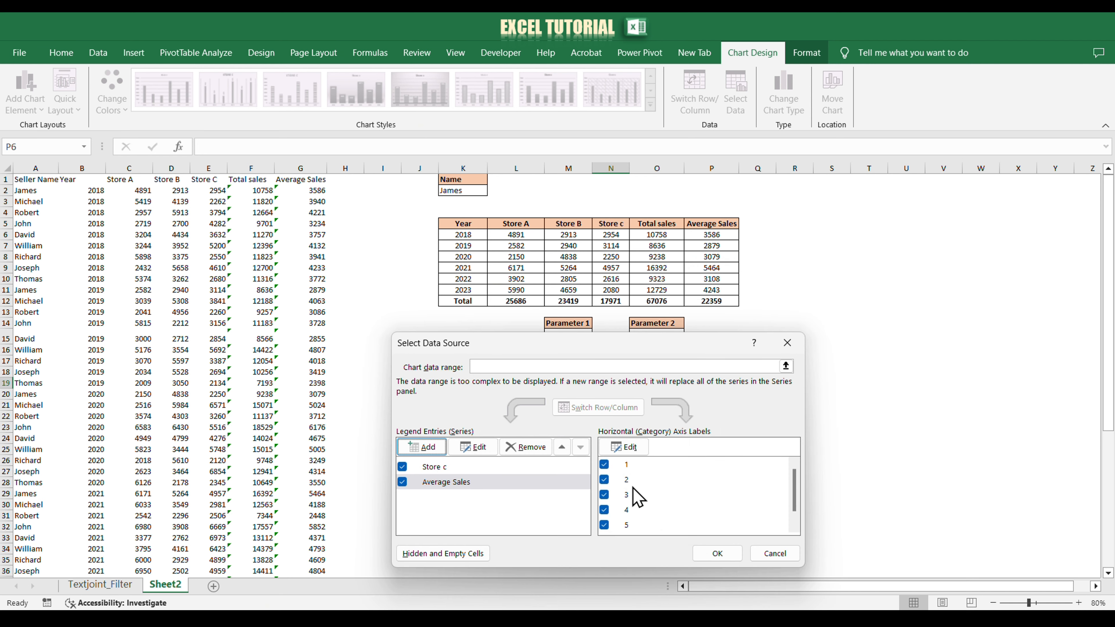
Step: Set the axis labels for the Average Sales series to K6:K11 and apply the data source changes
left_click(633, 449)
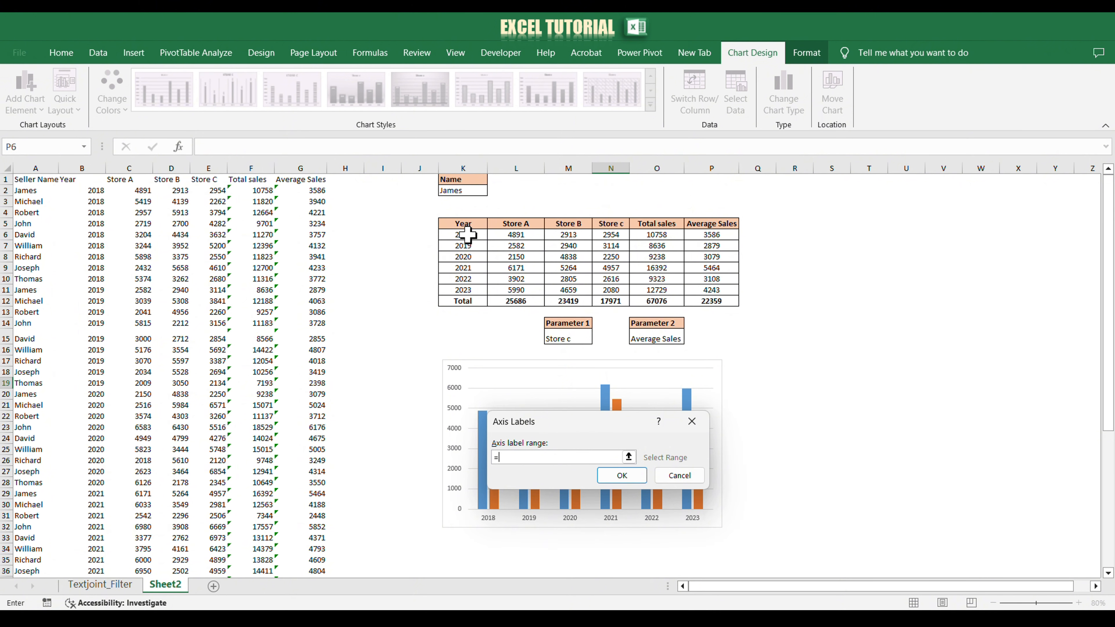
left_click_drag(465, 238, 467, 288)
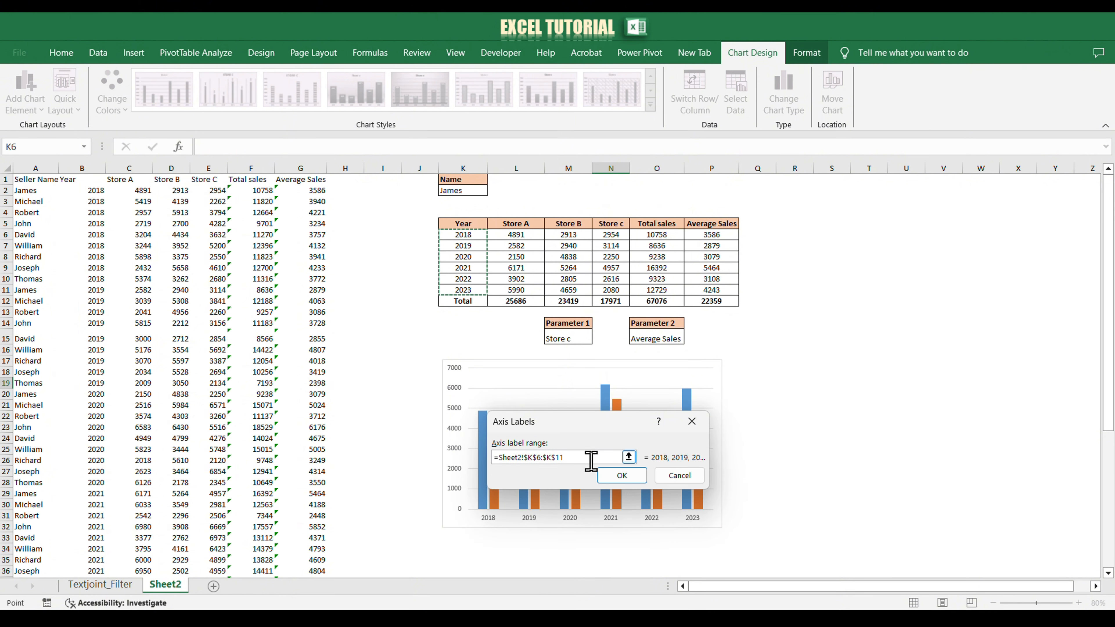
left_click(612, 476)
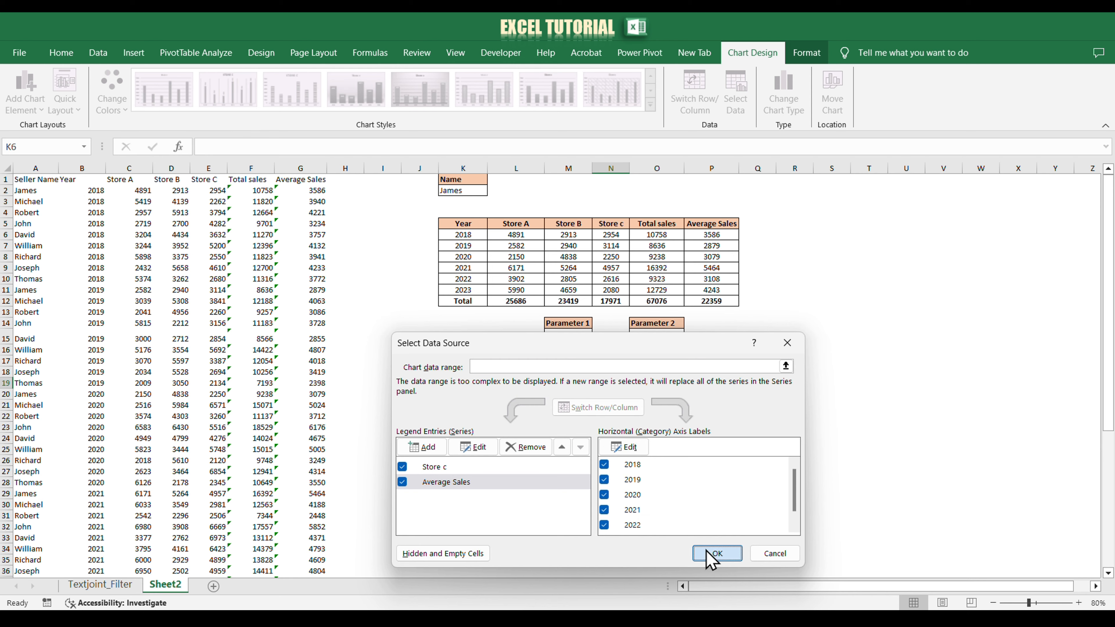
left_click(715, 554)
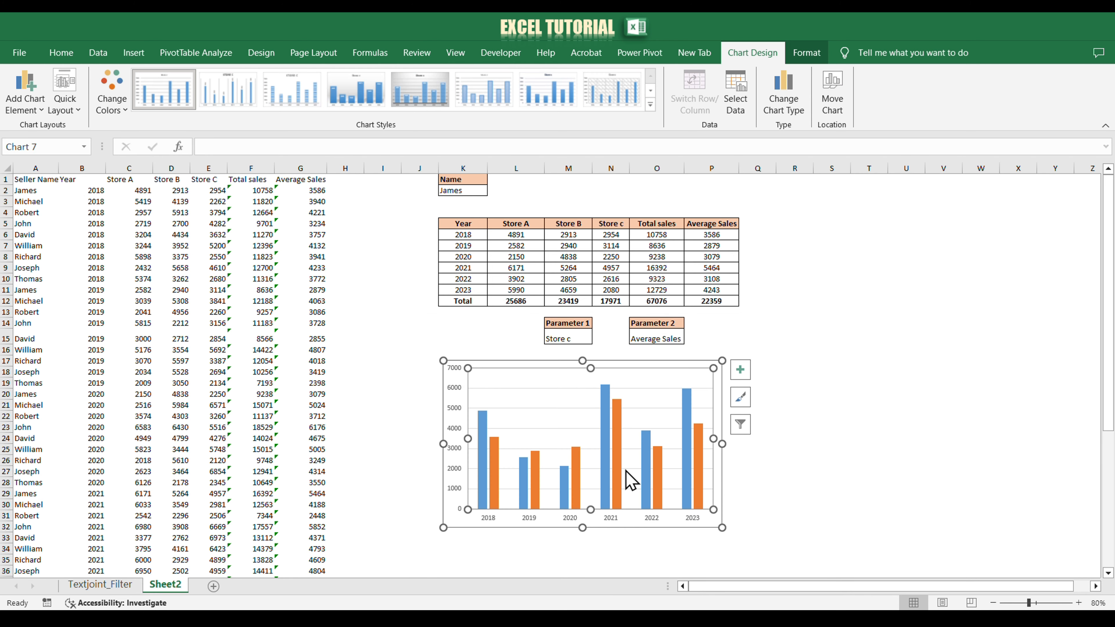
Step: Change the chart to a combo with Average Sales as a line on the secondary axis, and apply quick layout Layout 11
right_click(584, 409)
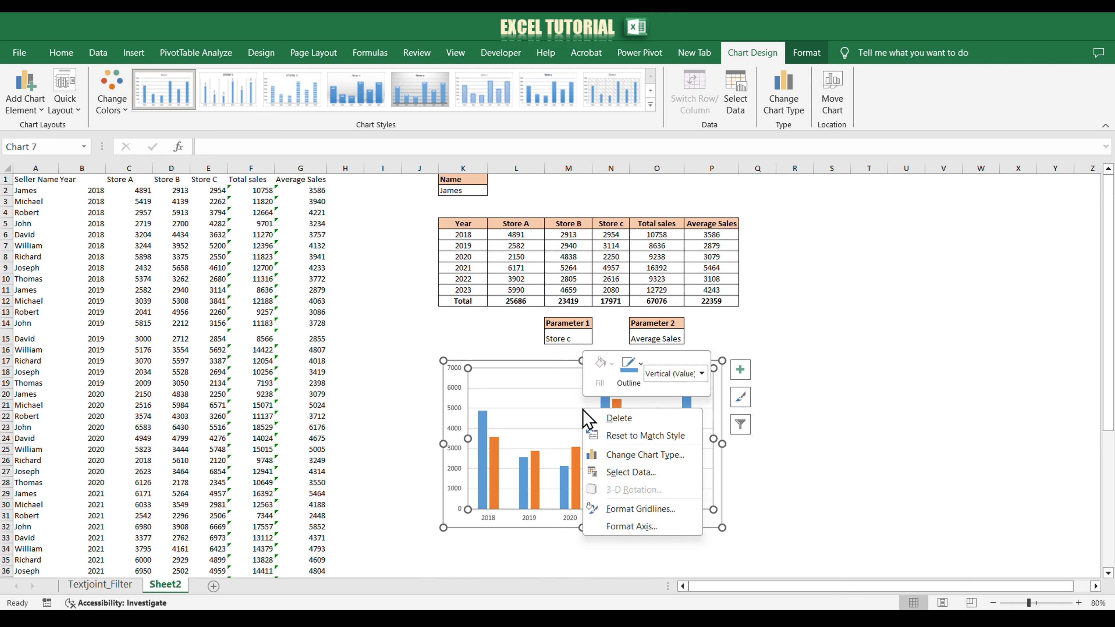
left_click(622, 457)
left_click(376, 410)
left_click(700, 515)
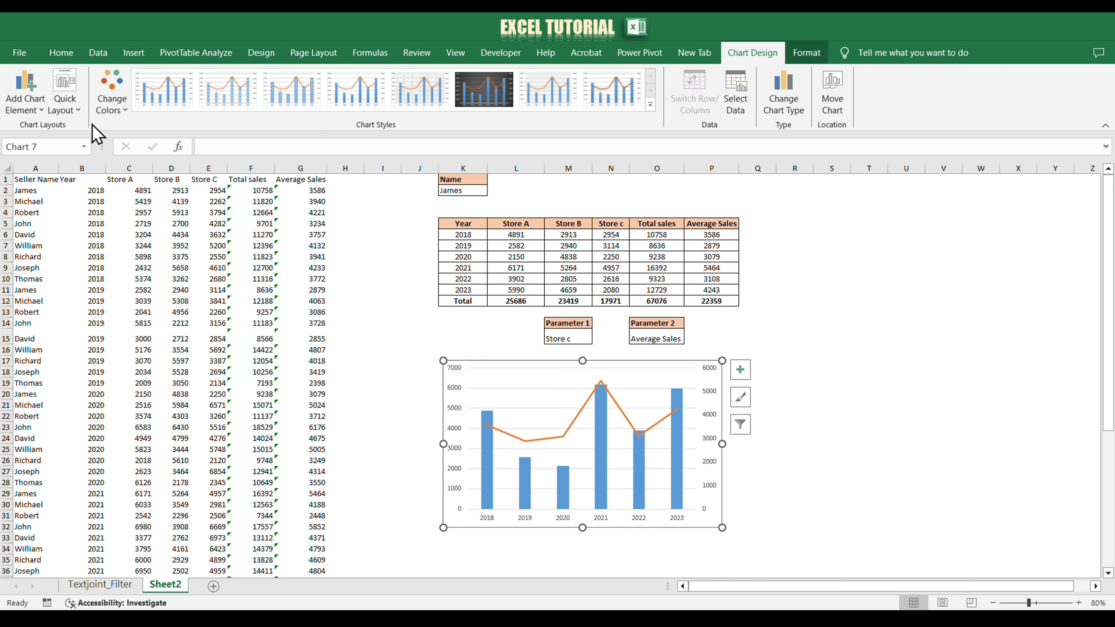
left_click(78, 115)
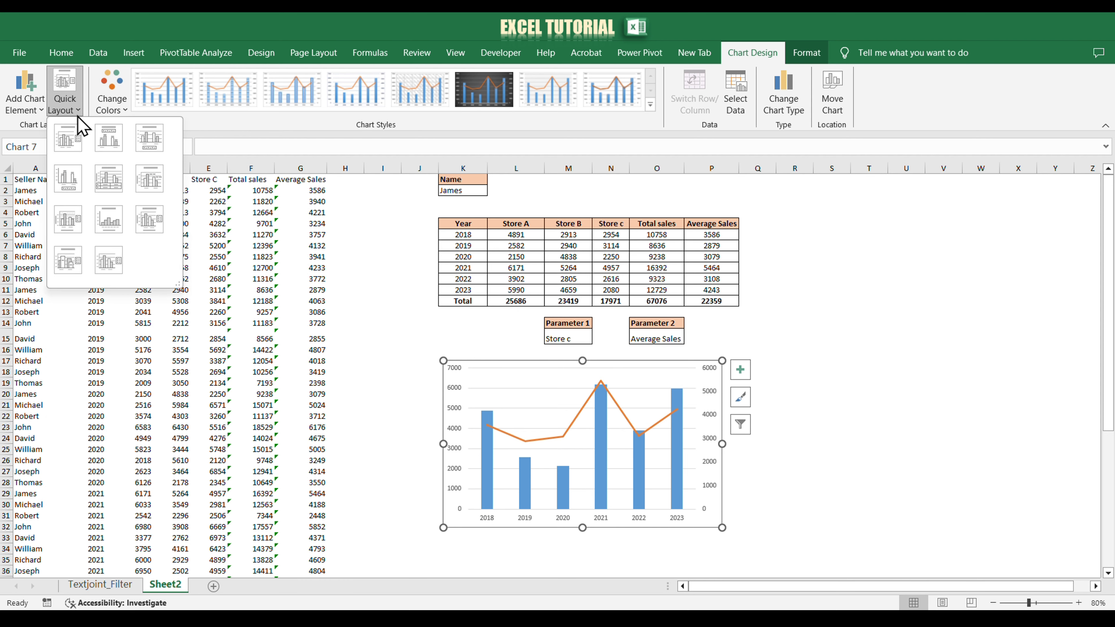
left_click(105, 262)
Step: Fill the chart's column series with solid orange
double_click(562, 448)
left_click(930, 234)
left_click(1080, 417)
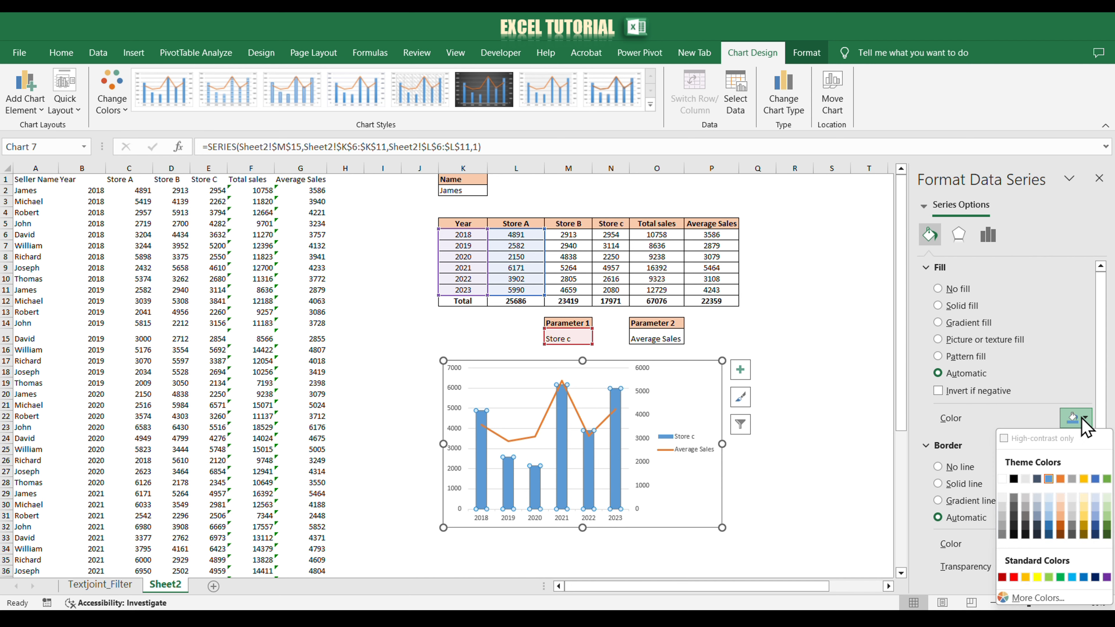
left_click(1059, 478)
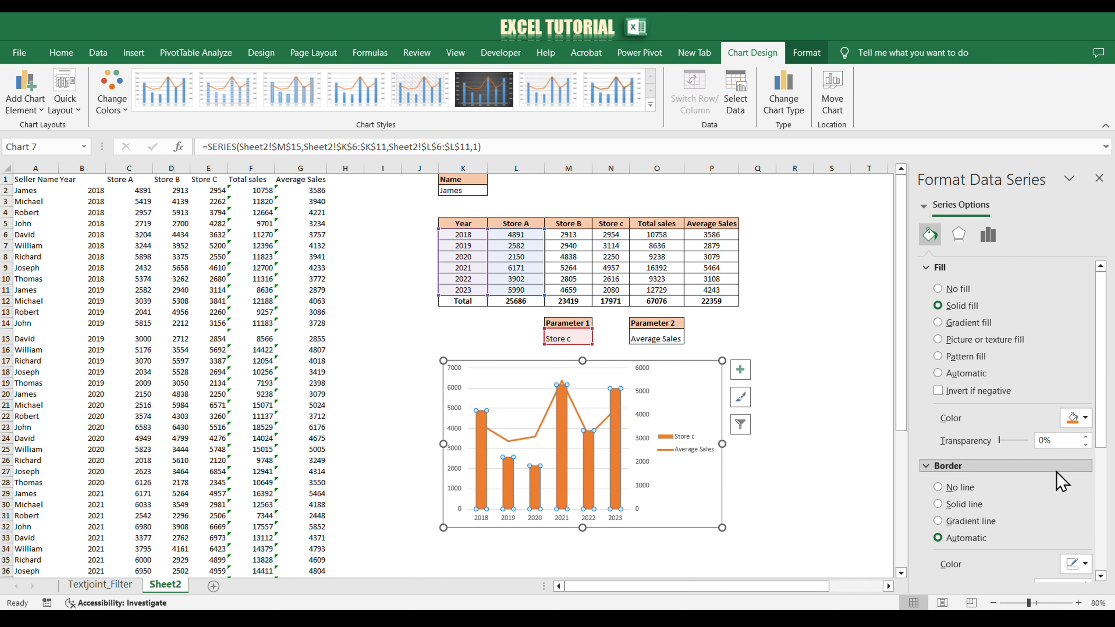
Step: Recolor the Average Sales line green, make it a smoothed line, and close the series formatting
left_click(548, 408)
left_click(1080, 387)
left_click(1105, 446)
scroll(1009, 483, "down", 10)
left_click(938, 569)
left_click(1099, 178)
left_click(792, 337)
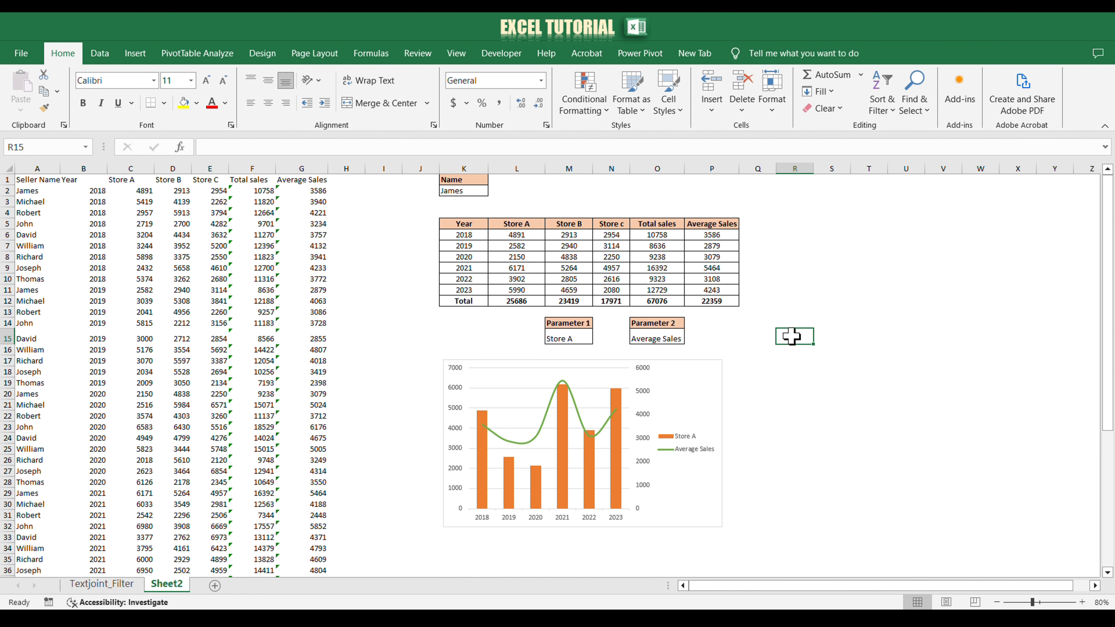
Step: Start a new workbook-scoped defined name called Parameter1
left_click(370, 53)
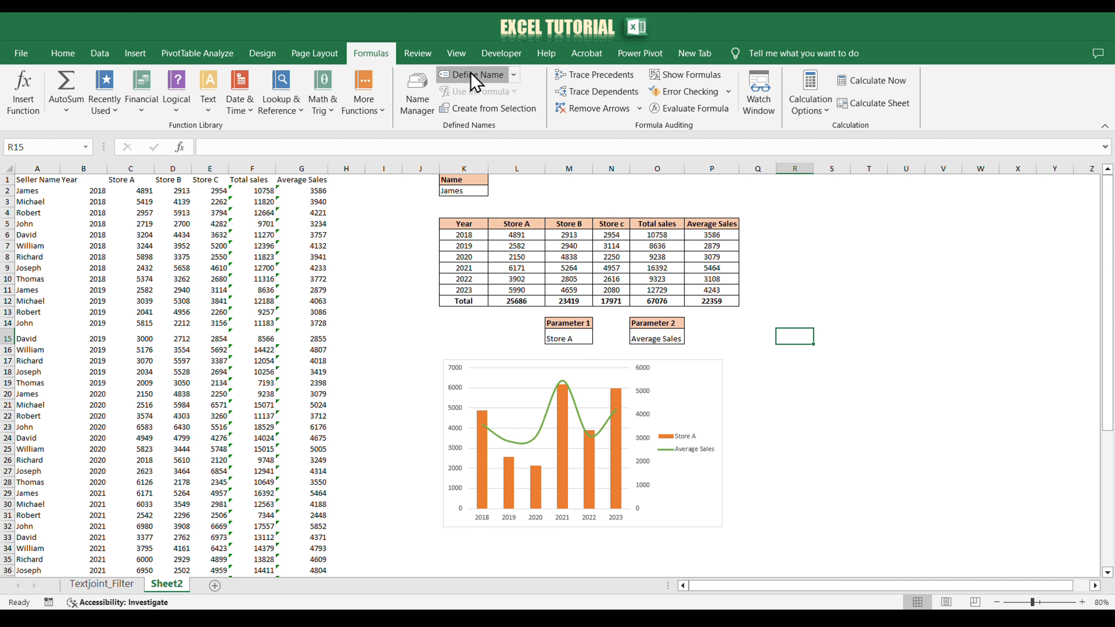
left_click(472, 74)
type("P")
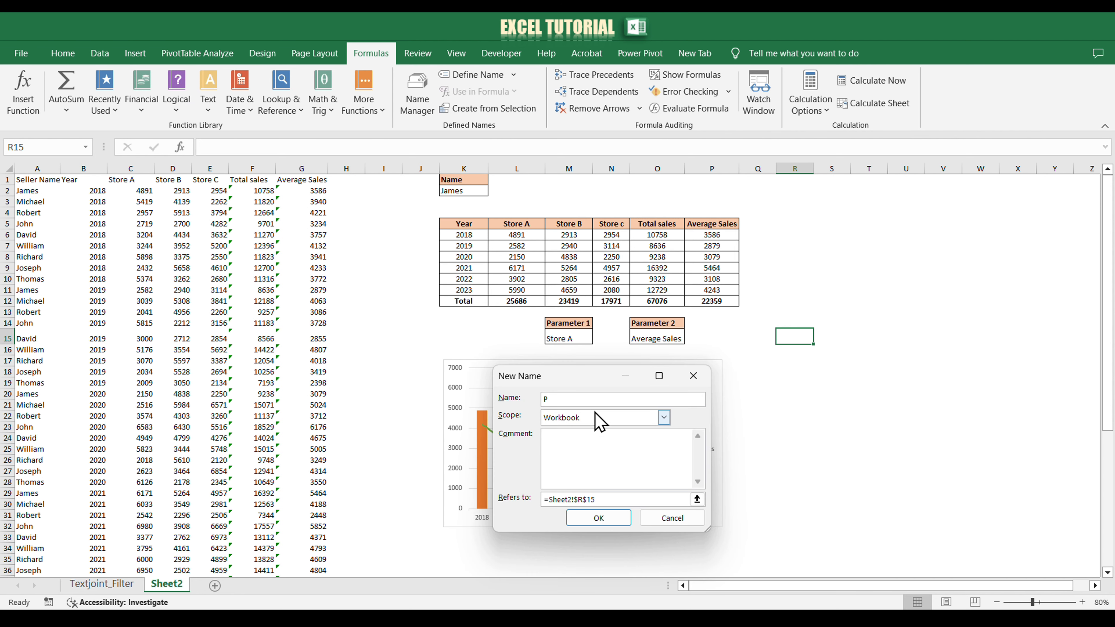
type("arameter1")
Step: Begin Parameter1's reference as an OFFSET formula starting from cell L6 on Sheet2 with a row offset of 0
left_click(613, 499)
key("ctrl+a")
type("=offset")
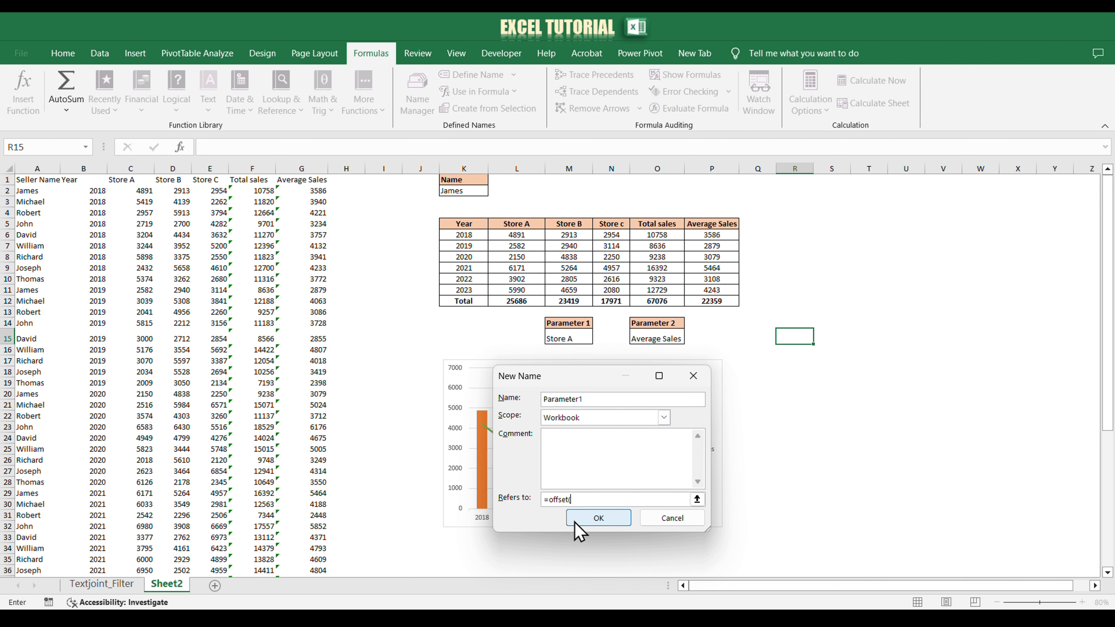
type("(")
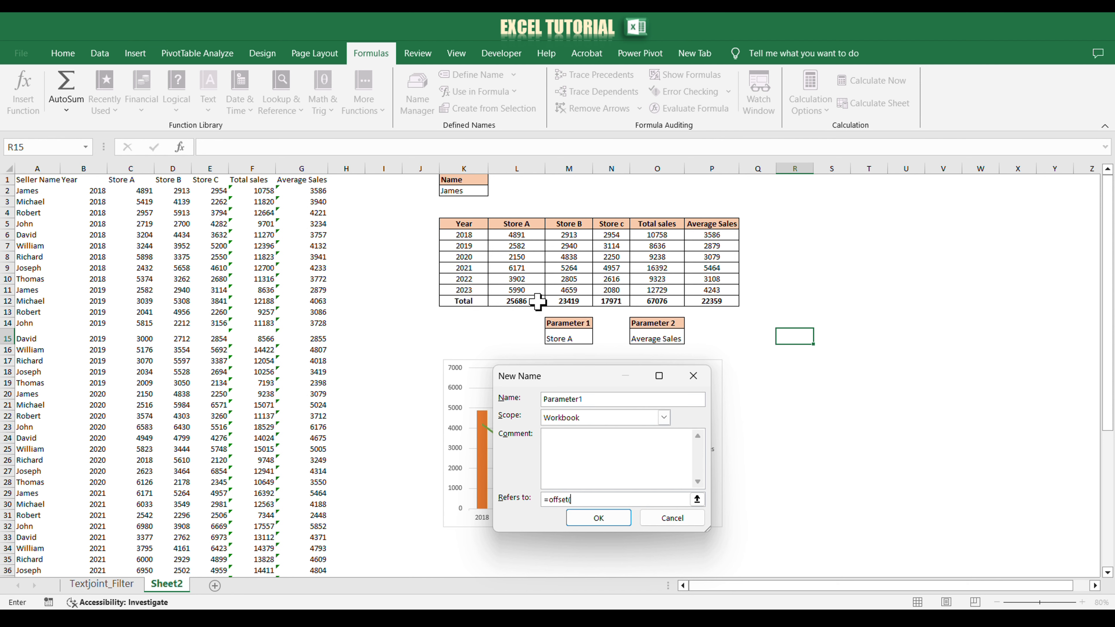
left_click(522, 235)
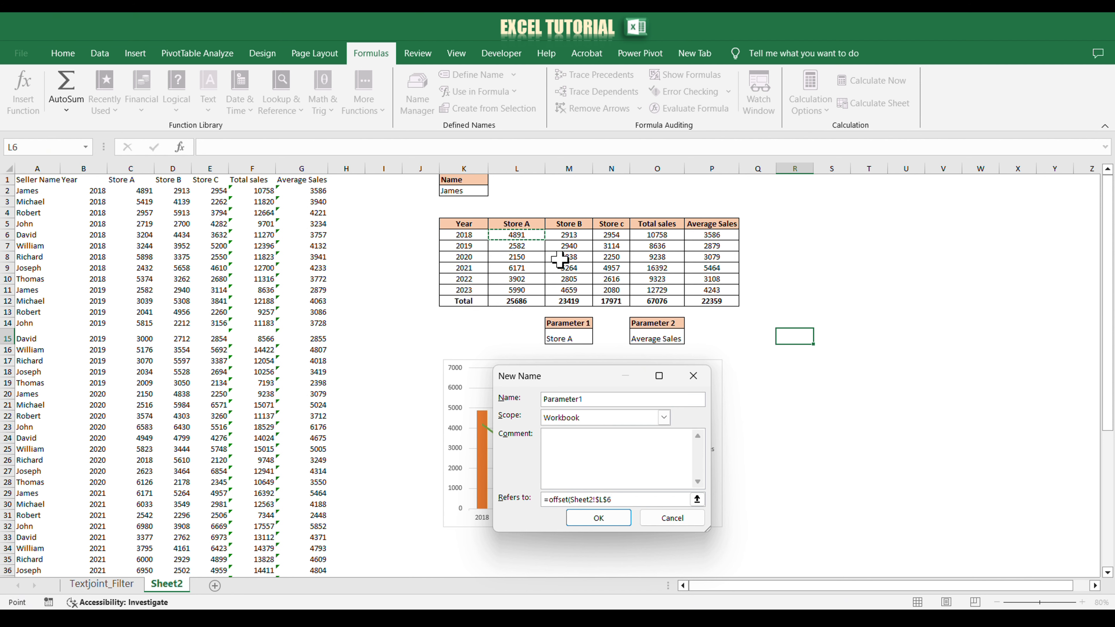
type(",0")
type("Match(")
Step: Add a MATCH of the Parameter 1 cell M15 against headers L5:P5, with match type 0, as the column offset
left_click(569, 338)
type(",")
left_click_drag(517, 224, 711, 224)
type(",")
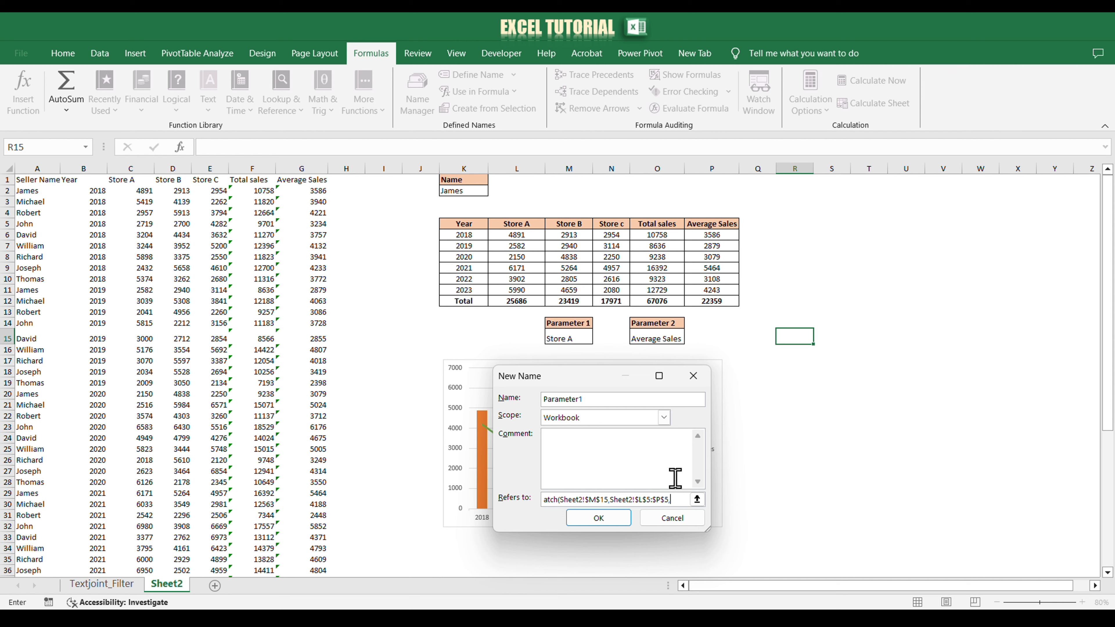
type("0")
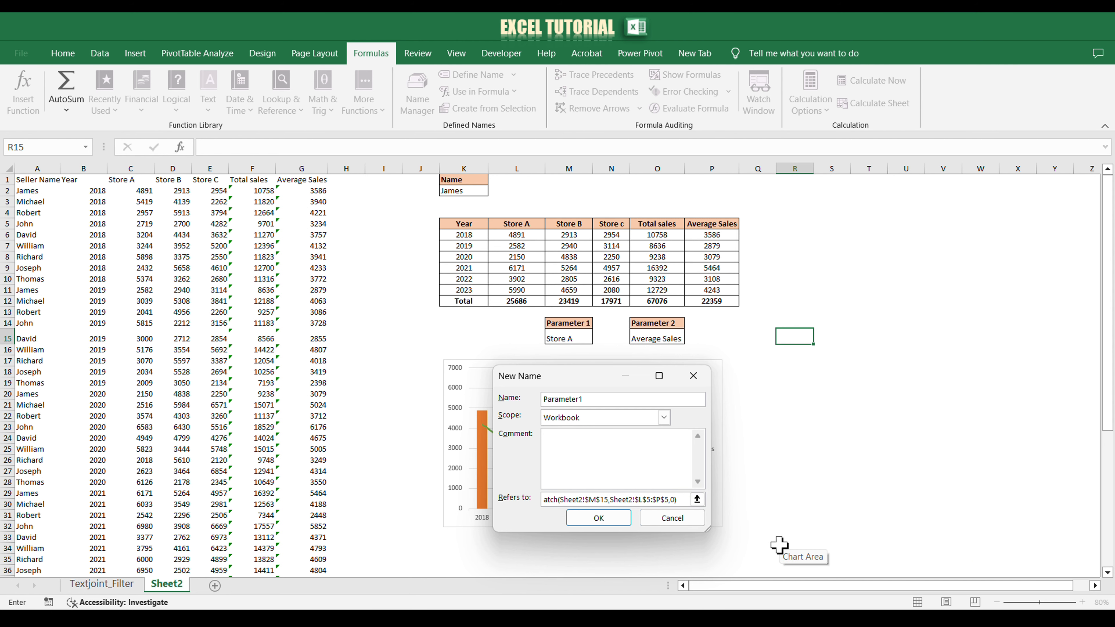
Step: Subtract 1 from the MATCH, complete the OFFSET with height 6 and width 1, and save the Parameter1 name
type("-")
type("1,")
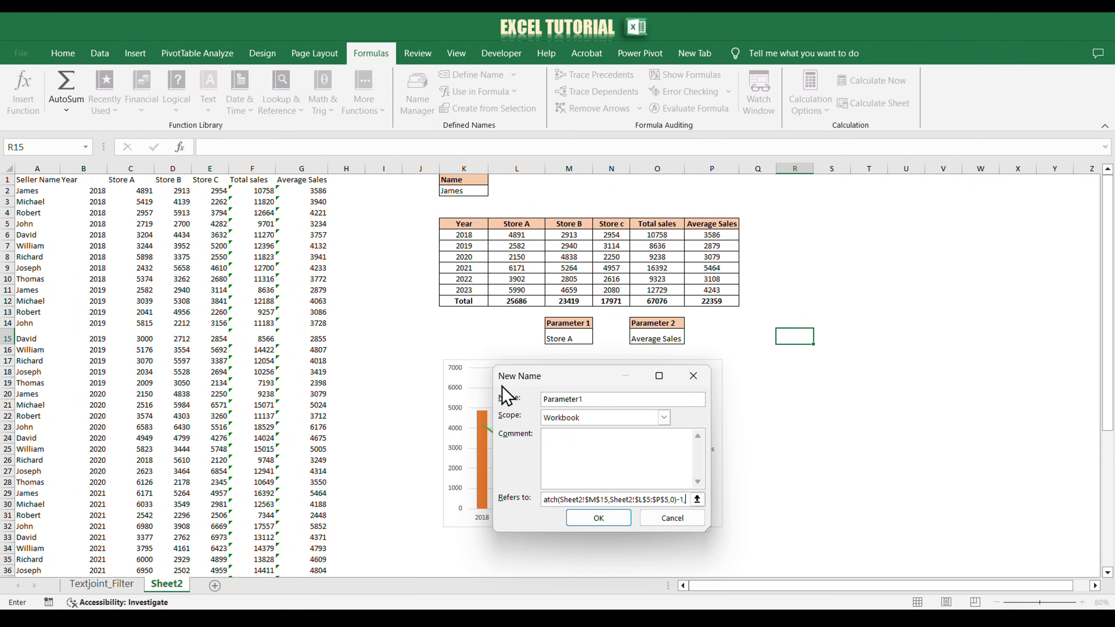
type("6")
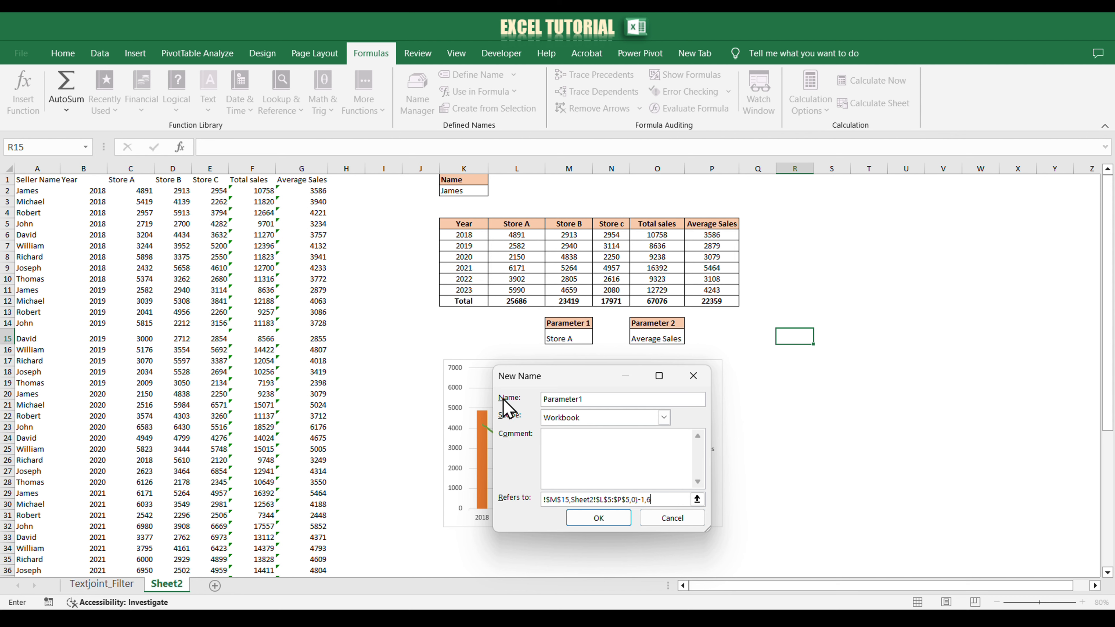
type(",1")
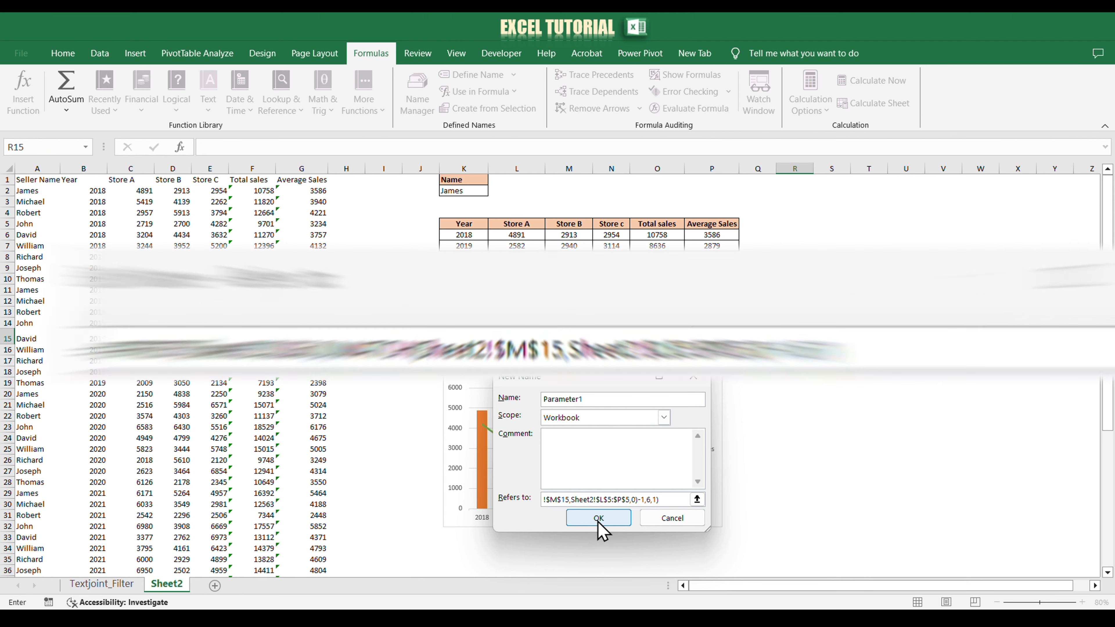
left_click(598, 520)
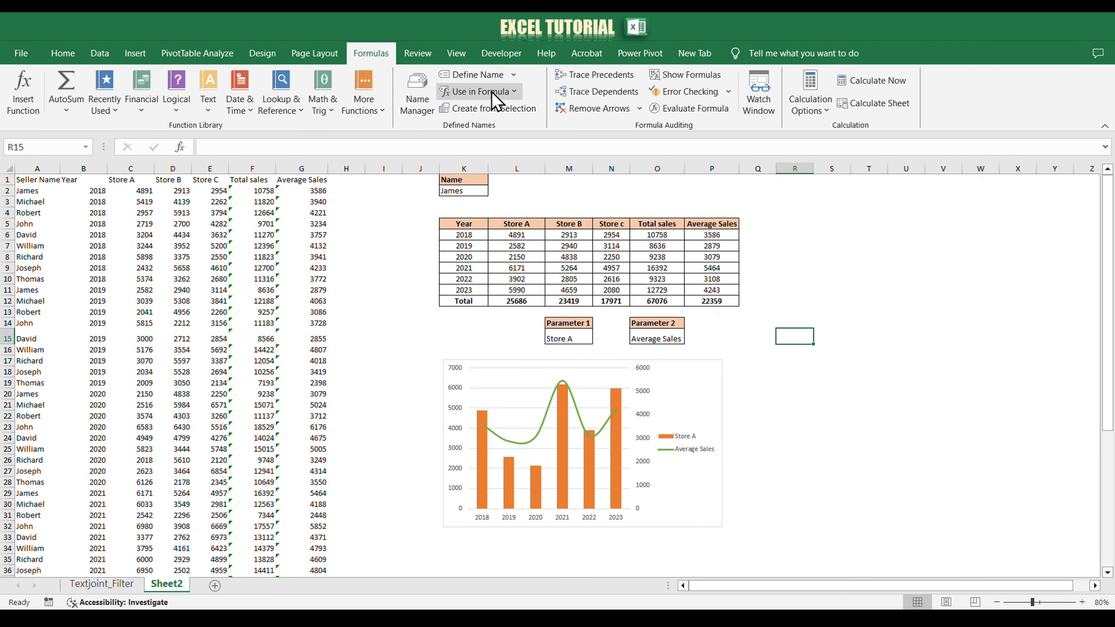
Step: Start a workbook-scoped defined name Parameter2 whose reference begins with OFFSET from cell L6 on Sheet2
left_click(487, 81)
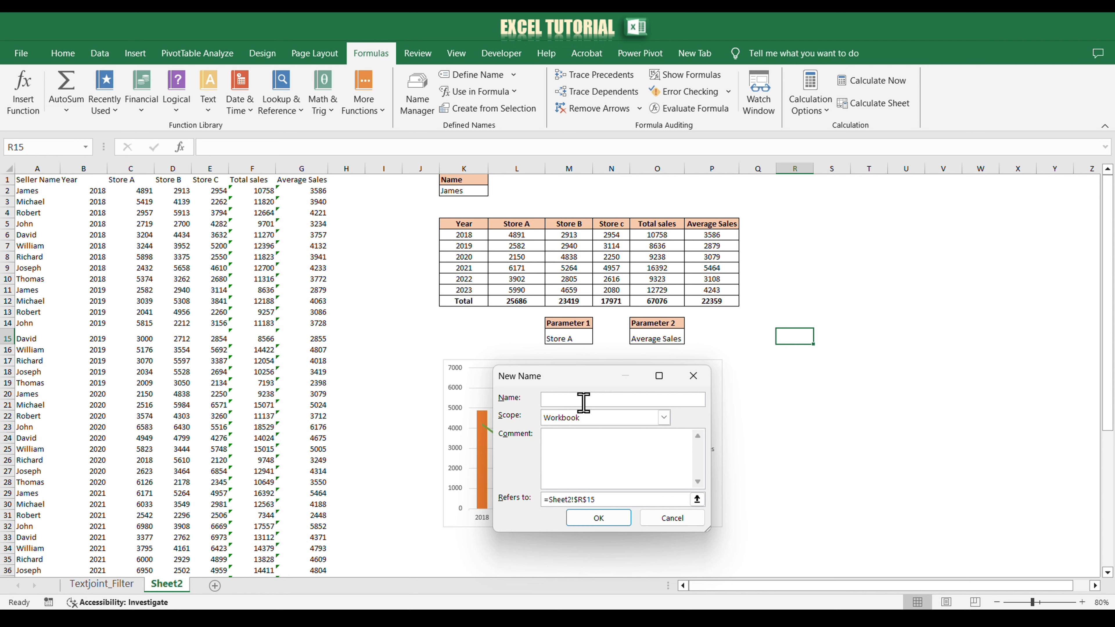
type("Parameter")
left_click_drag(544, 500, 605, 500)
type("=offsetr2")
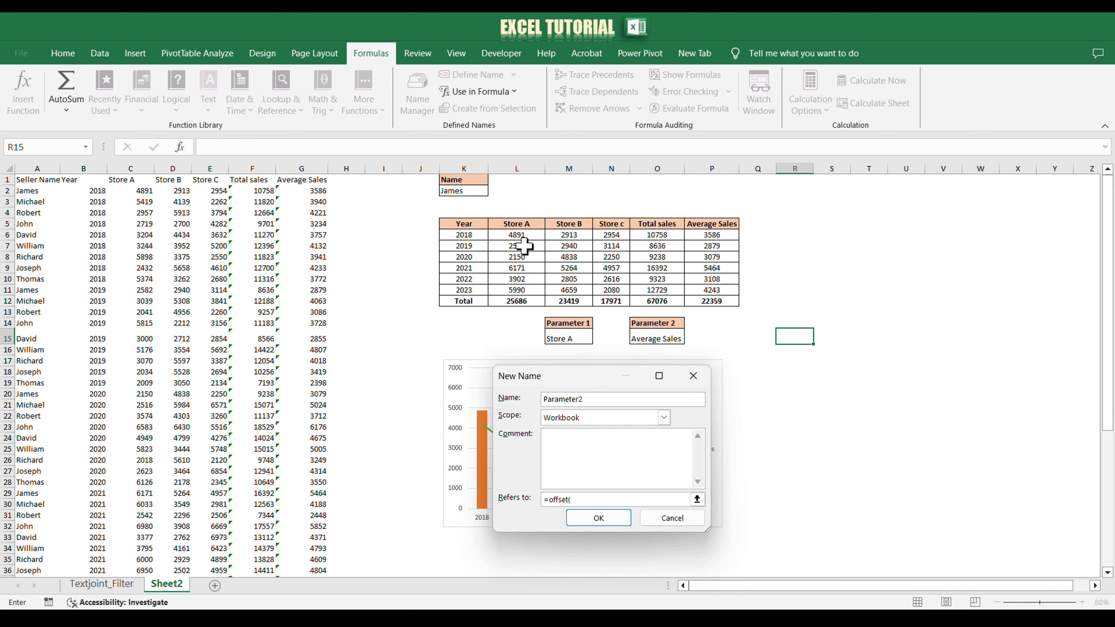
left_click(517, 236)
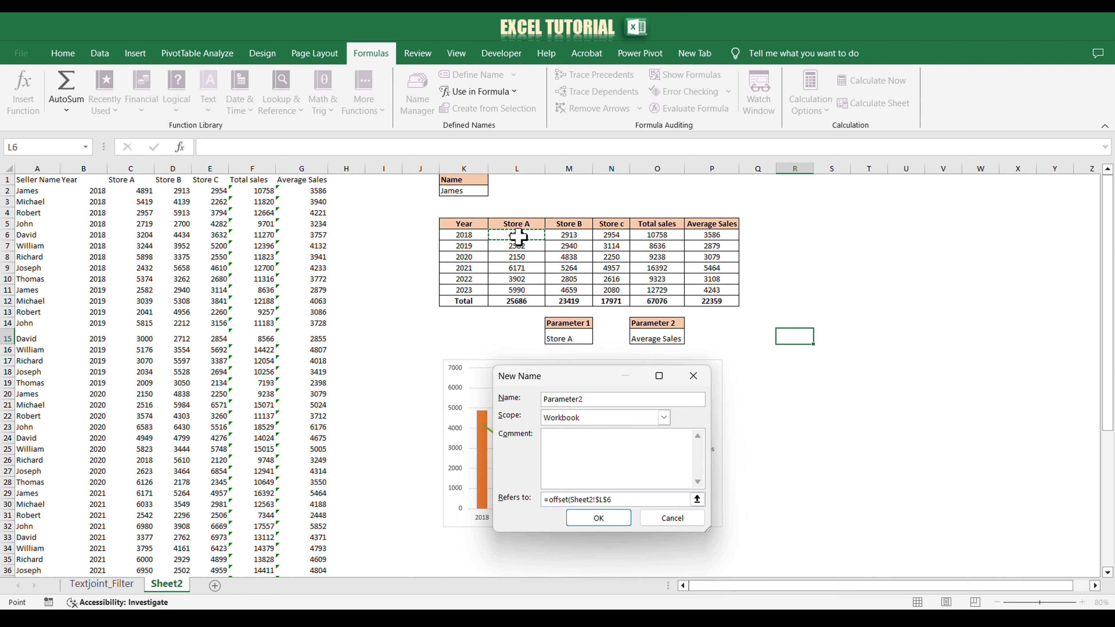
type(",")
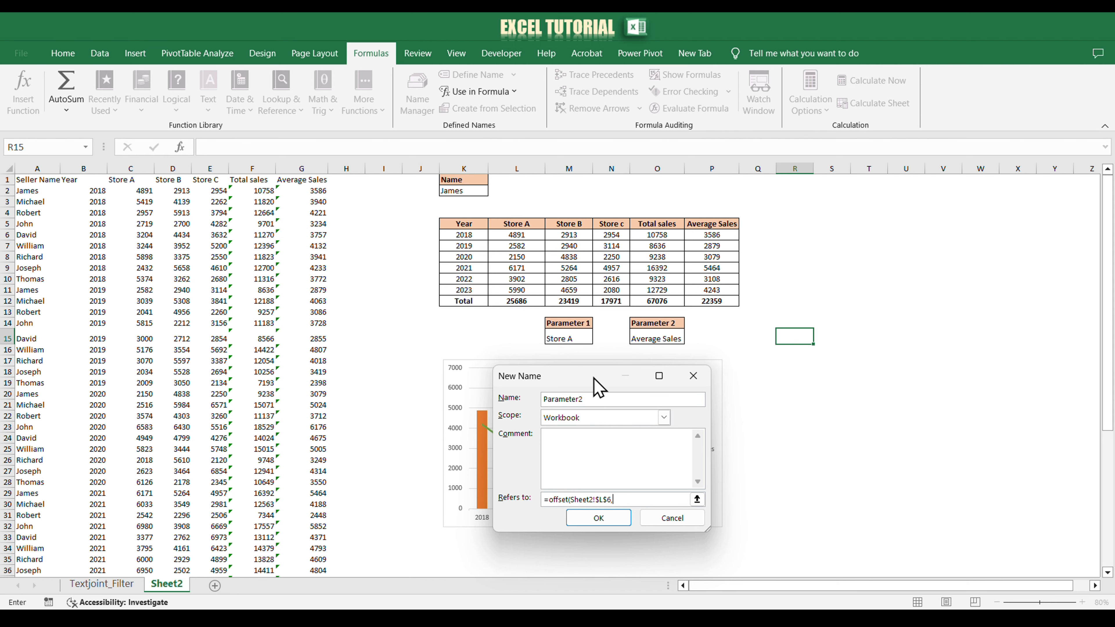
type("0,match(")
Step: Give Parameter2's OFFSET a row offset of 0 and a MATCH of cell O15 against L5:P5 with match type 0
left_click(653, 338)
type(",")
left_click_drag(516, 224, 704, 225)
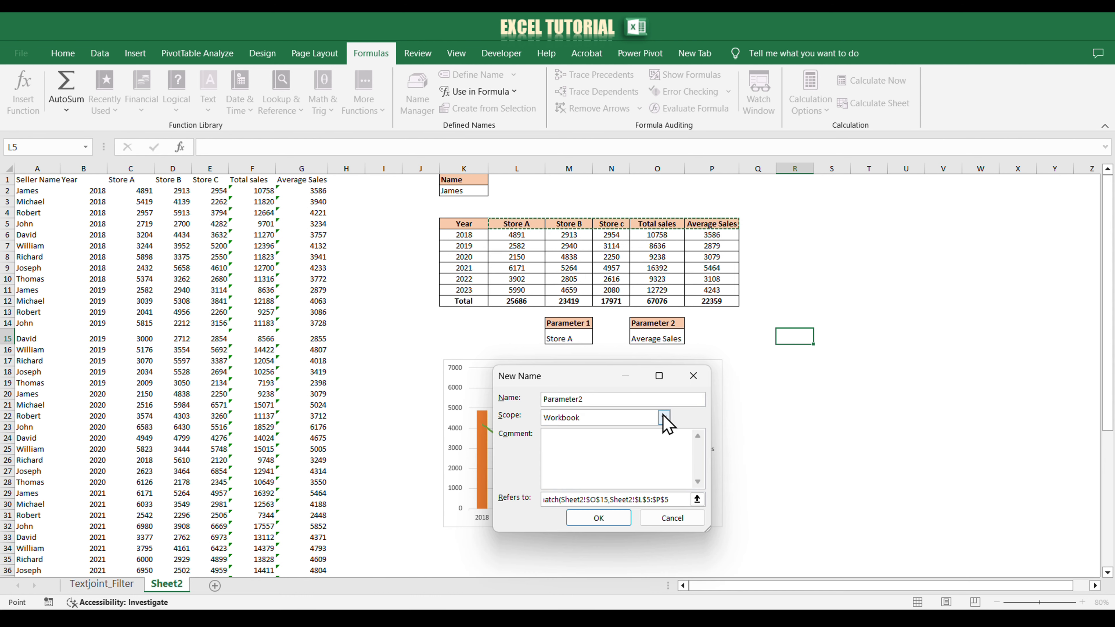
type(",0")
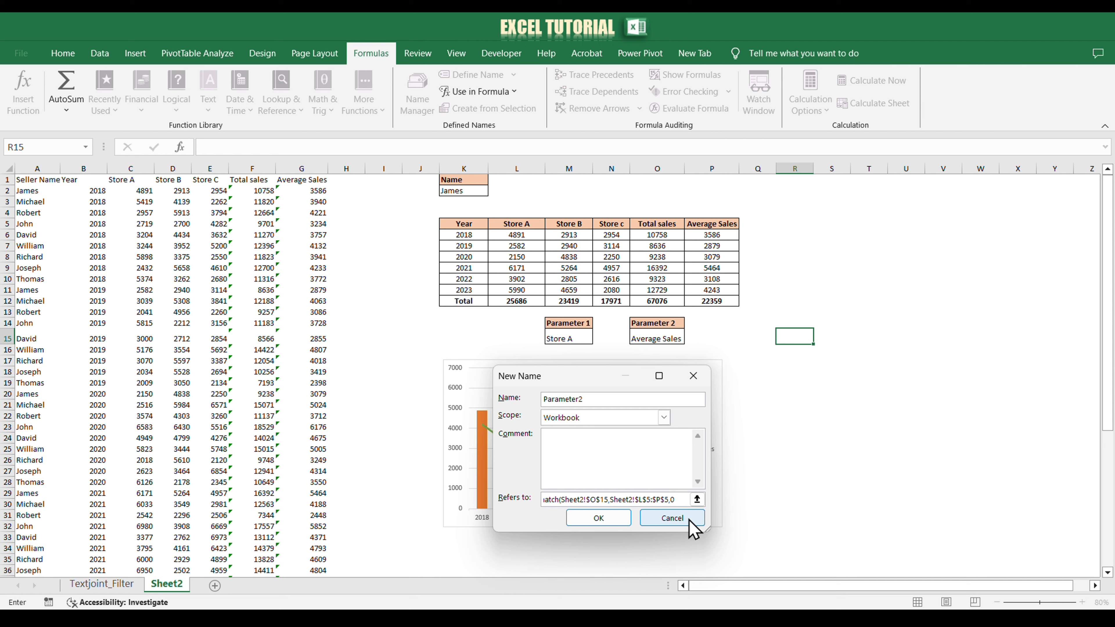
type(")-1,6,1")
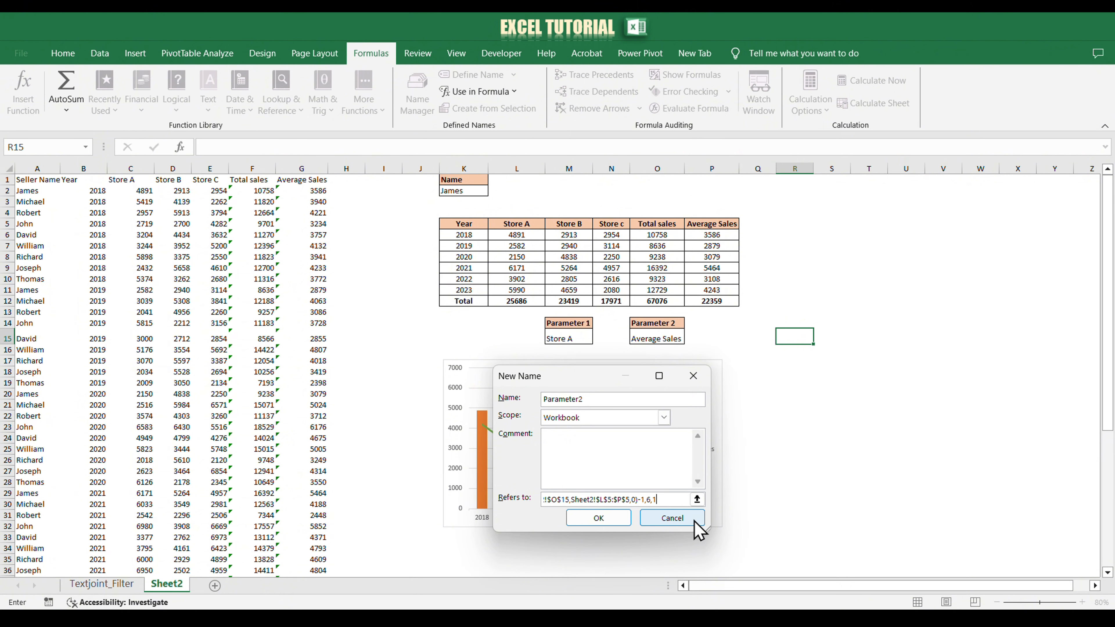
type(")")
Step: Subtract 1 from Parameter2's MATCH, finish the OFFSET with height 6 and width 1, and save the name
left_click(615, 522)
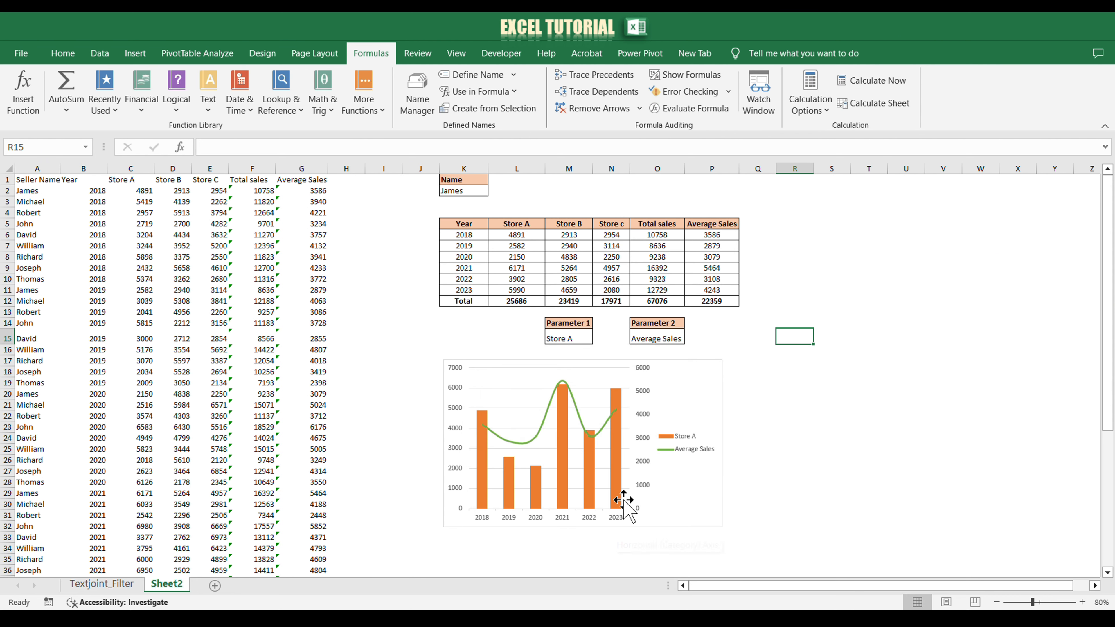
Step: Edit the chart's Store A series so its values refer to =Sheet2!parameter1
mouse_move(559, 481)
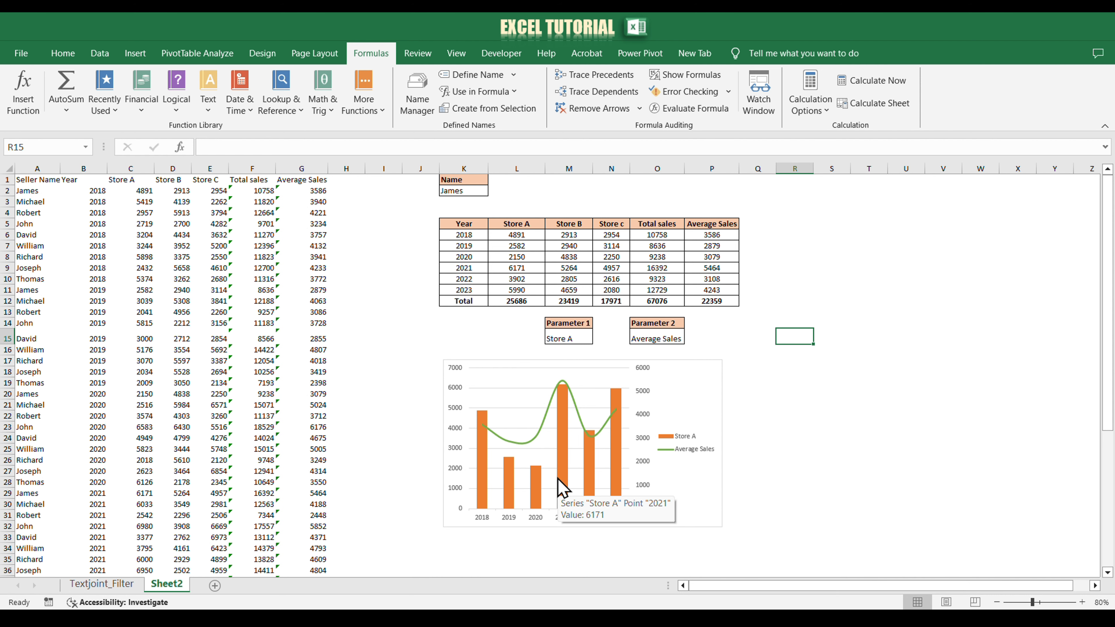
left_click(558, 480)
right_click(558, 480)
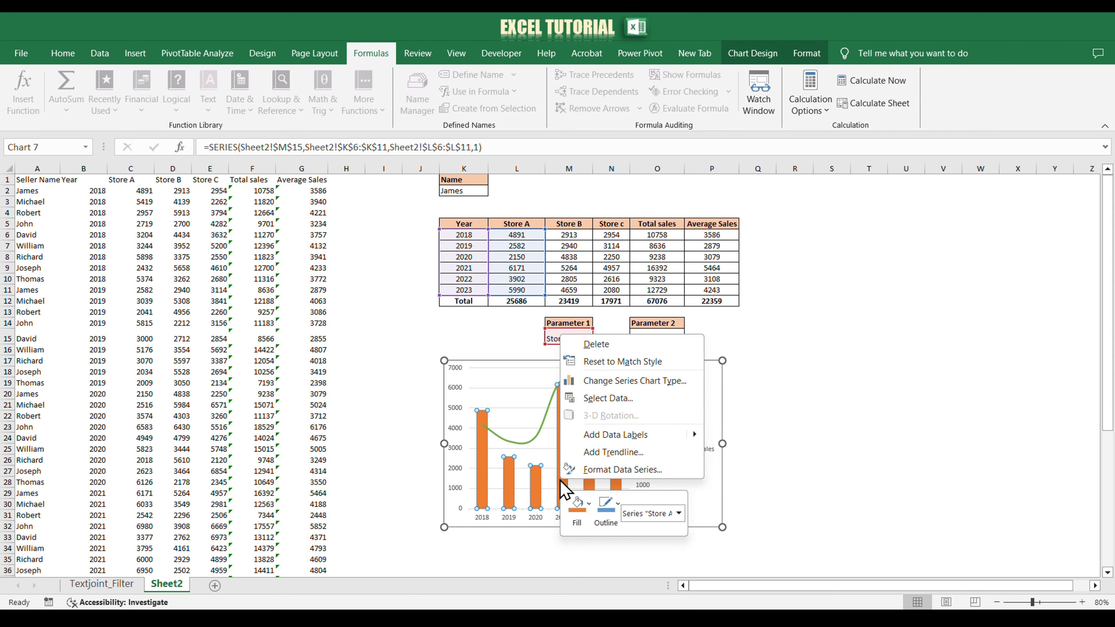
left_click(621, 400)
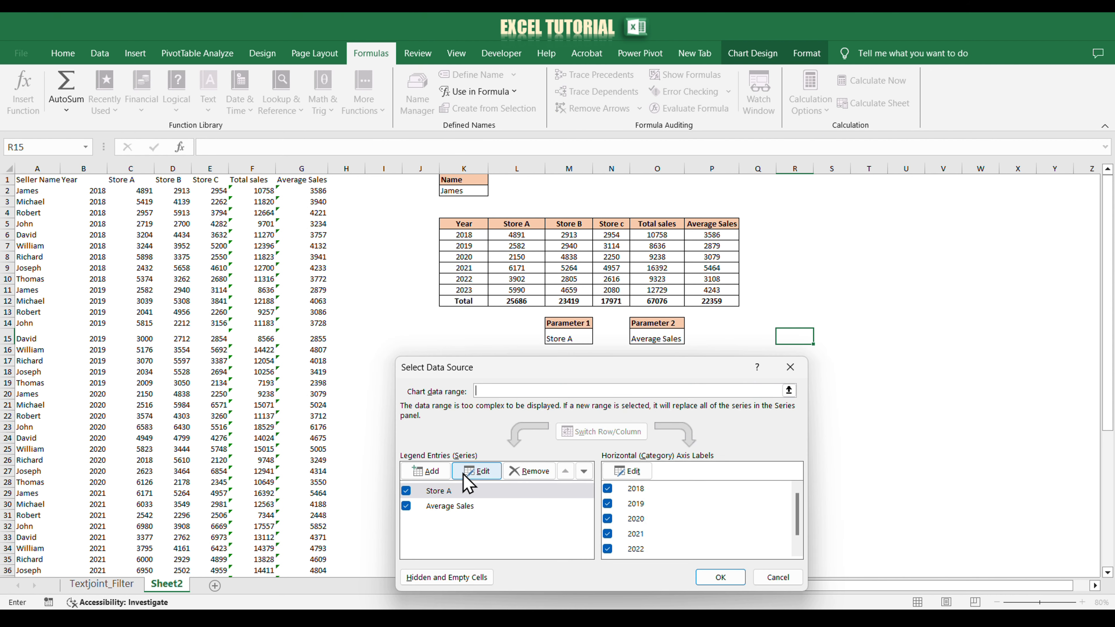
left_click(481, 473)
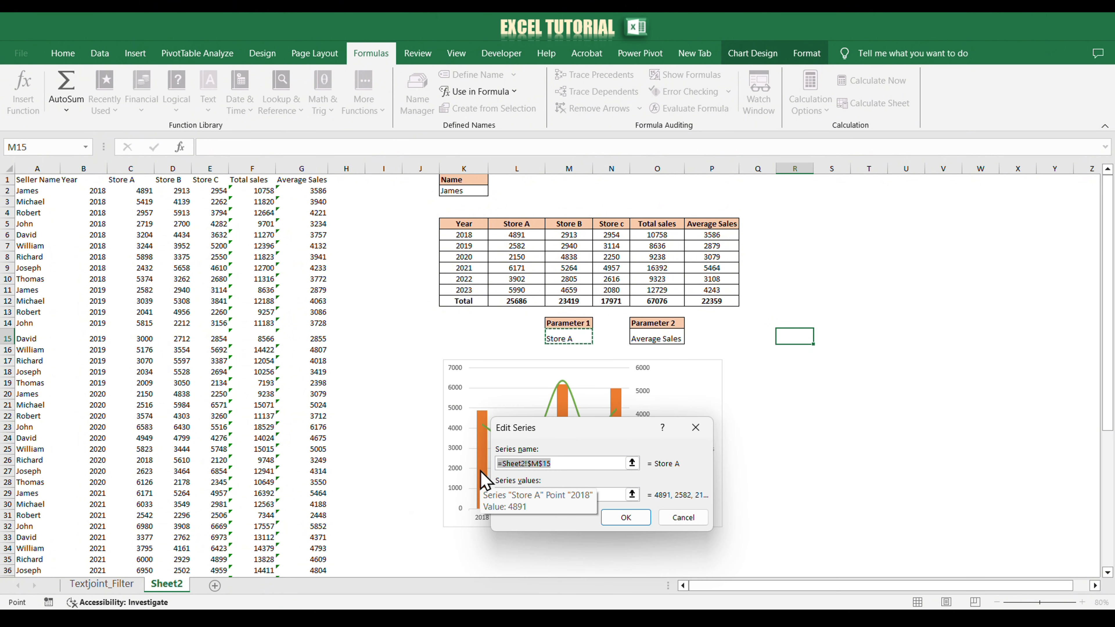
left_click_drag(566, 494, 528, 496)
key("BackSpace")
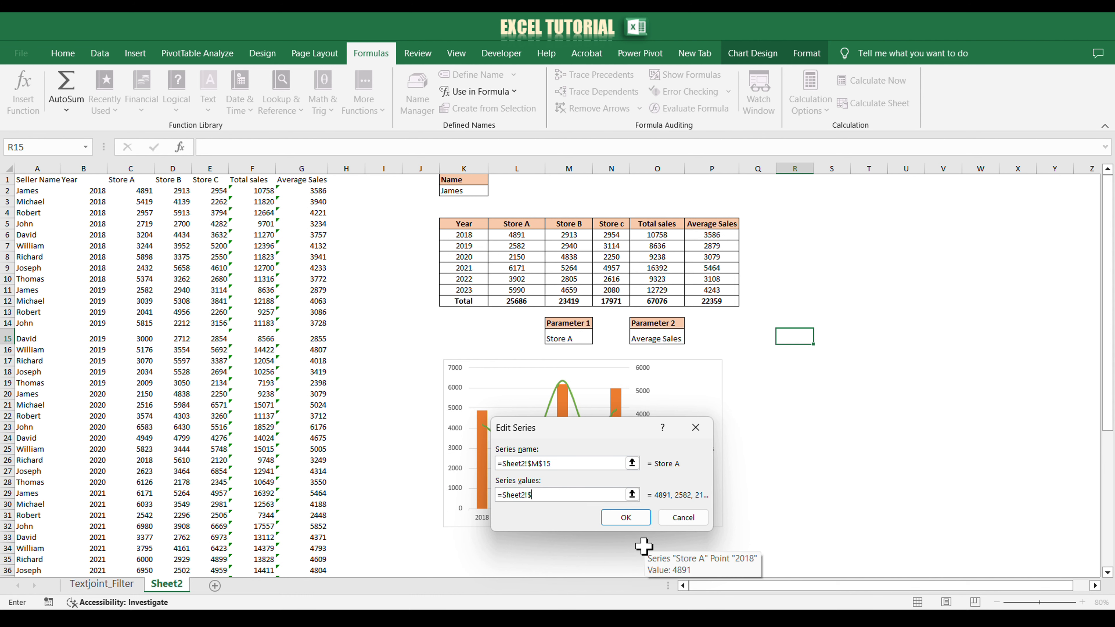
type("parameter1")
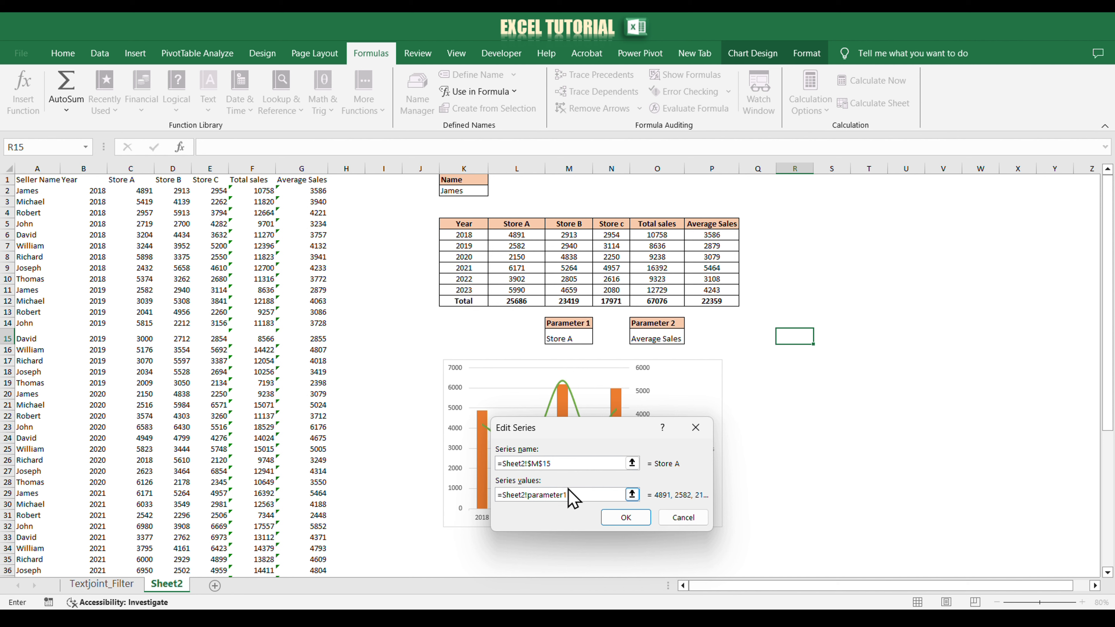
left_click(623, 521)
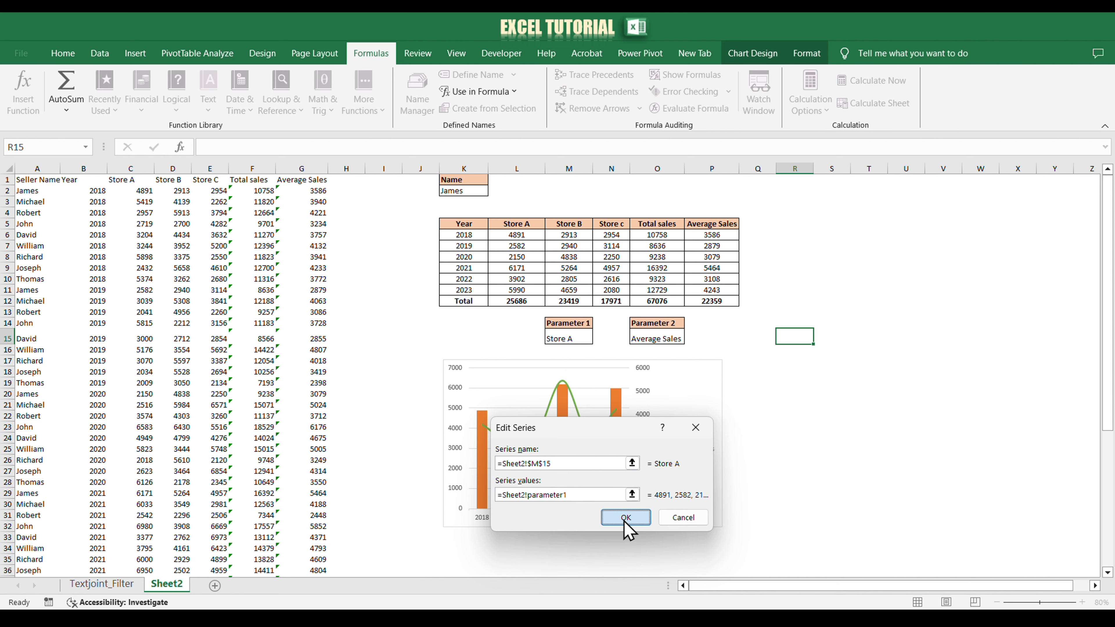
Step: Edit the chart's Average Sales series so its values refer to the Parameter2 defined name
left_click(463, 505)
left_click(475, 470)
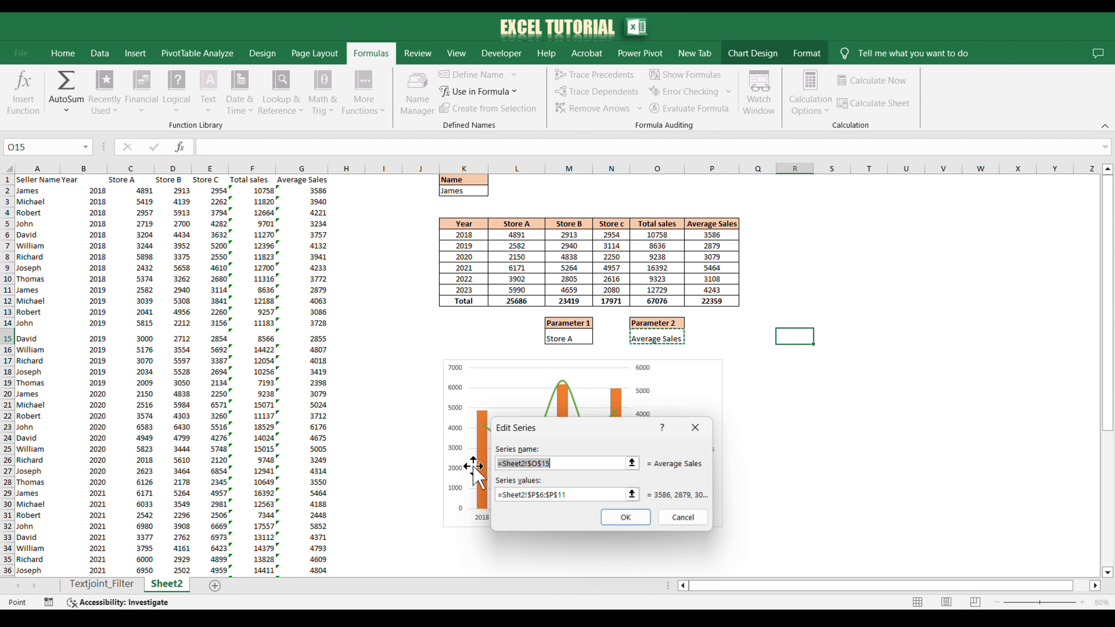
left_click_drag(572, 496, 544, 496)
left_click(625, 517)
Step: Choose Store B in the Parameter 1 cell M15 to test the column series
left_click(588, 336)
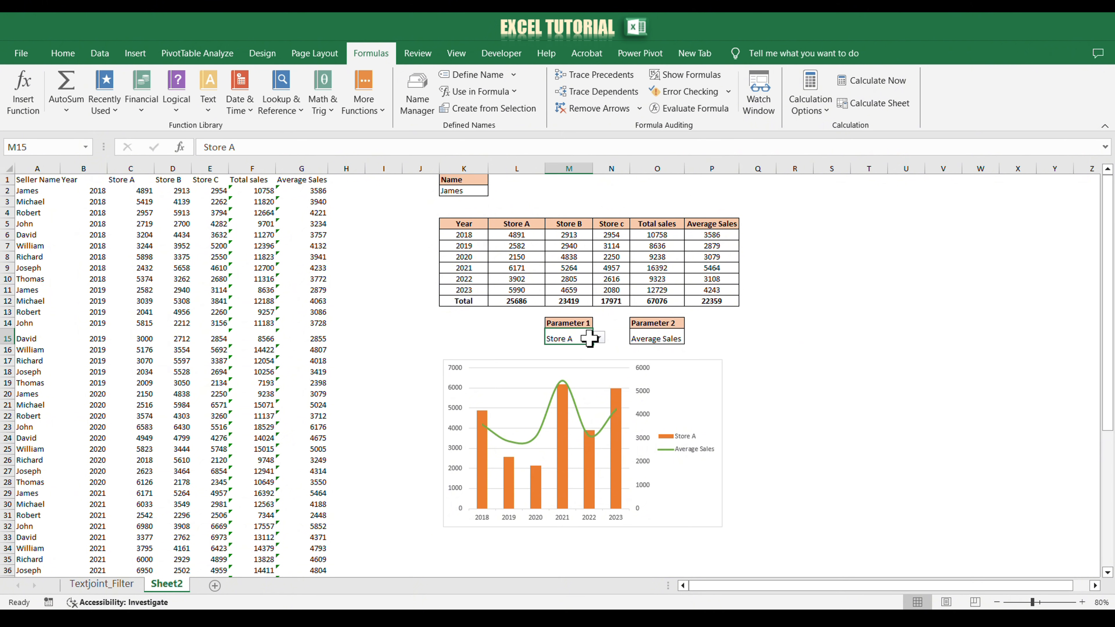
left_click(598, 338)
left_click(577, 353)
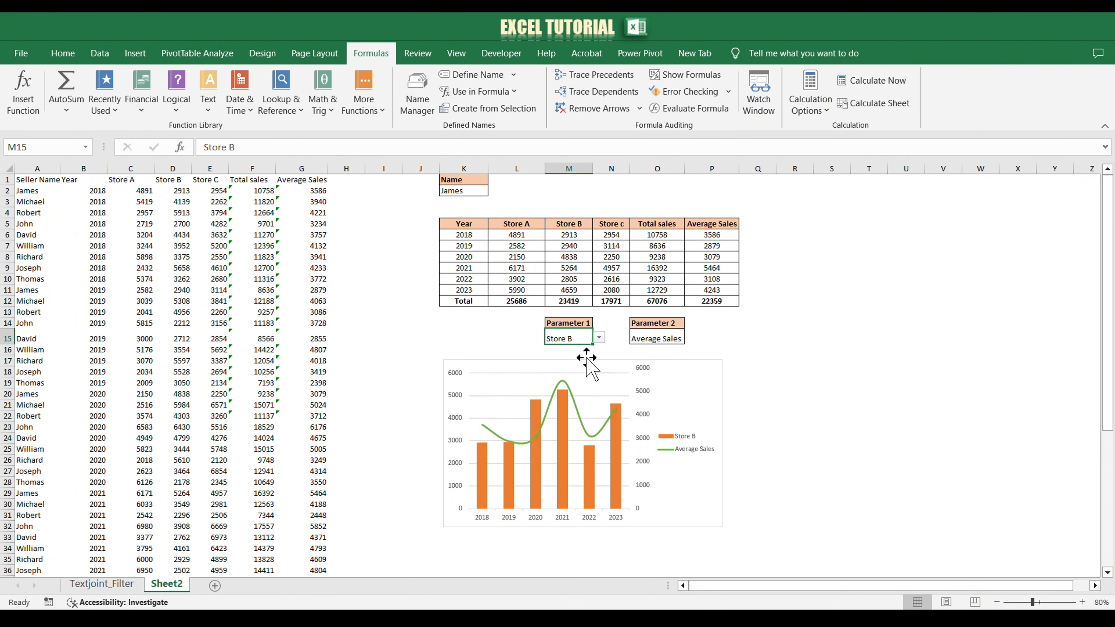
Step: Test the line series by setting the Parameter 2 cell O15 to Store c and after that to Total sales
left_click(653, 337)
left_click(690, 337)
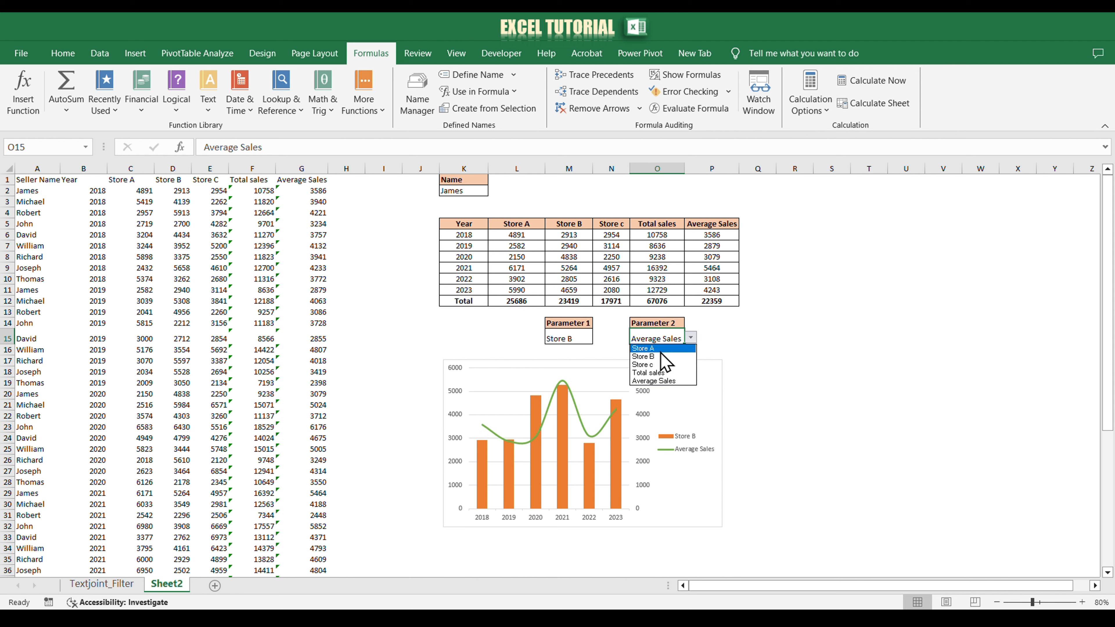
left_click(654, 365)
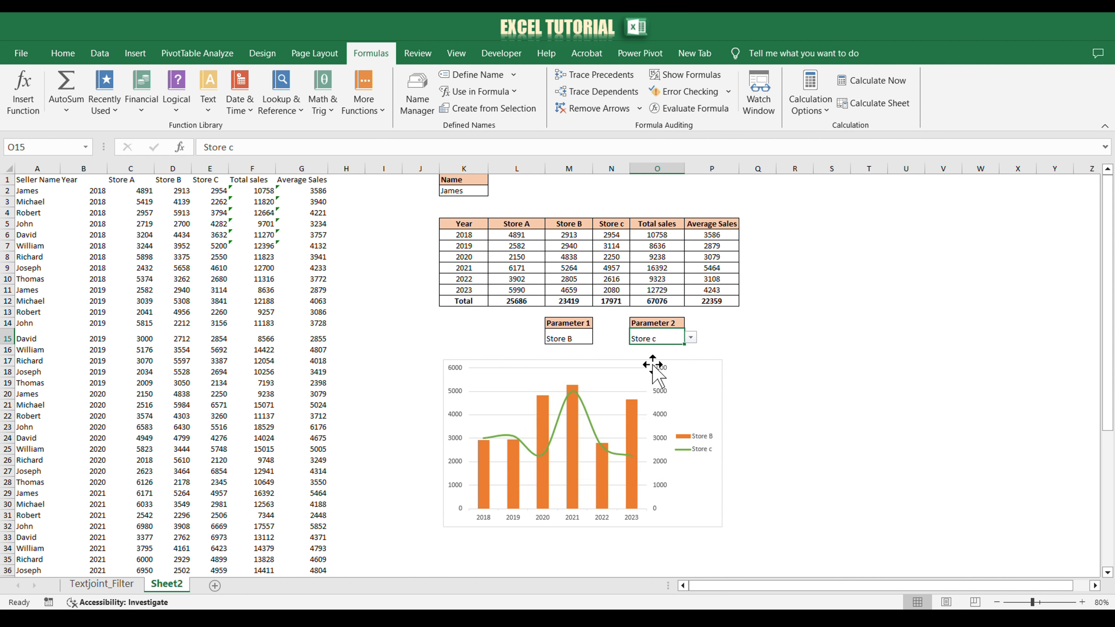
left_click(690, 339)
left_click(667, 373)
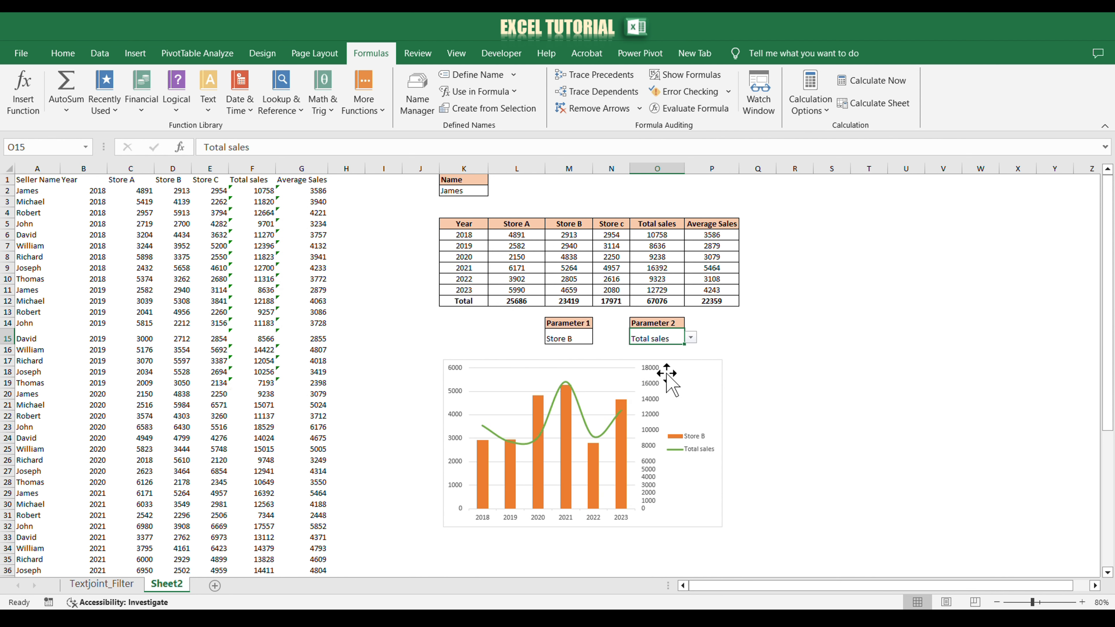